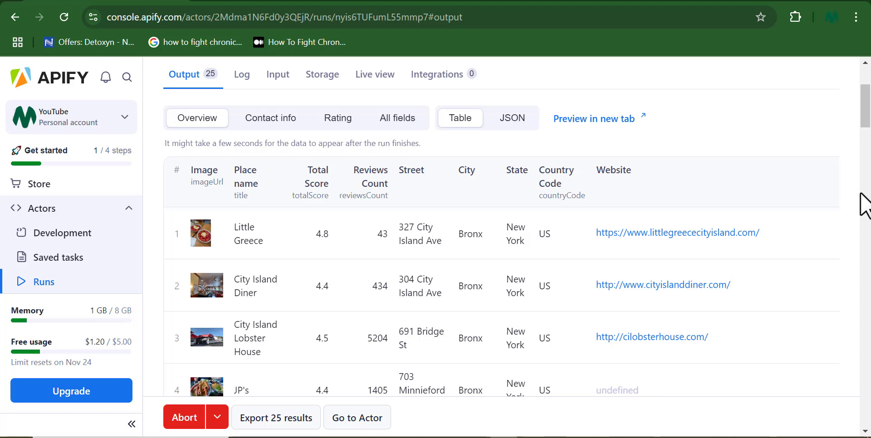
left_click_drag(866, 120, 867, 171)
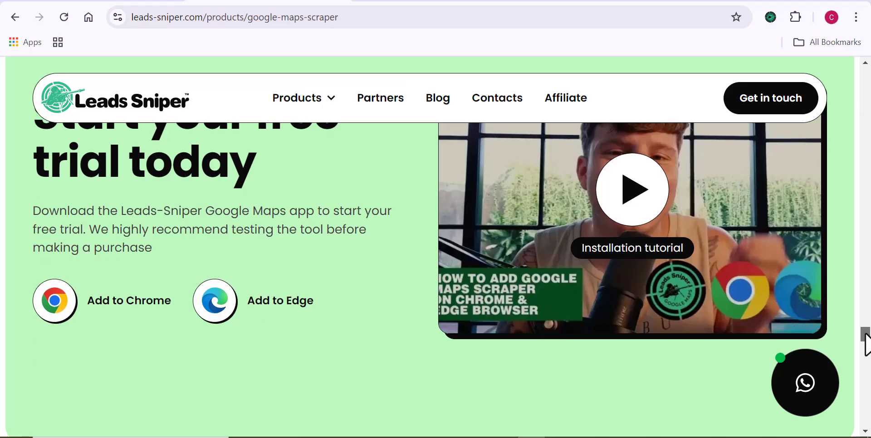
Open the Leads-Sniper Google Maps Scraper installation page, dismiss the cookie notice and go to the download section
scroll(105, 360, "up", 1)
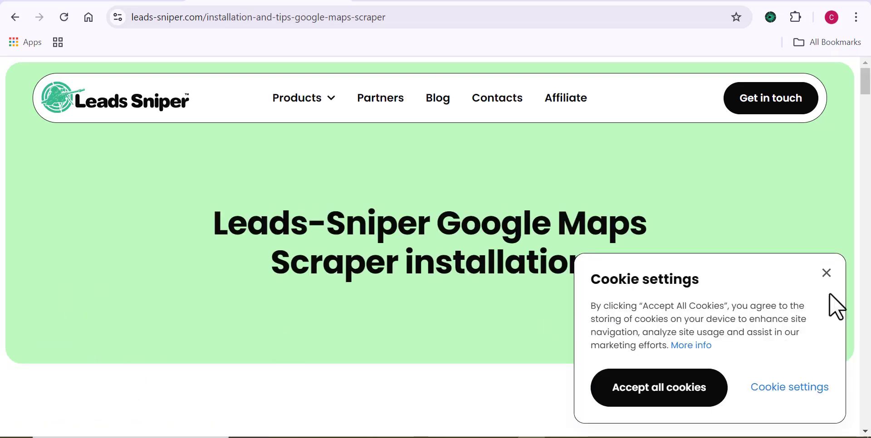
left_click(826, 270)
left_click_drag(863, 87, 869, 127)
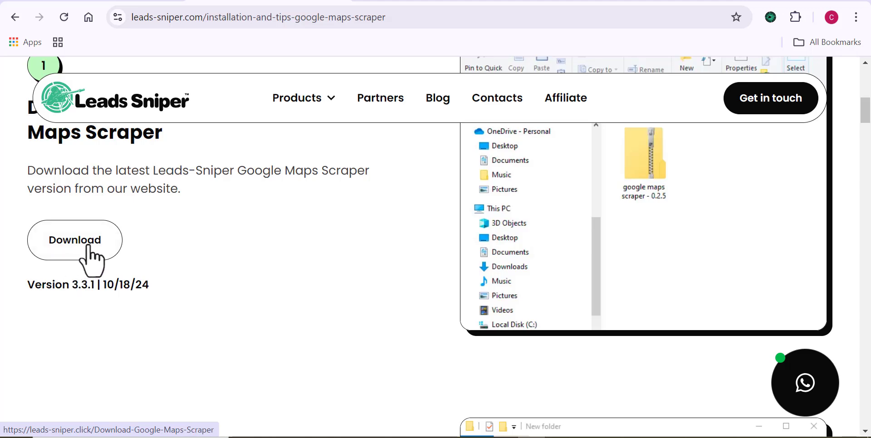
Open Chrome's extension management page and switch on Developer mode
left_click(856, 17)
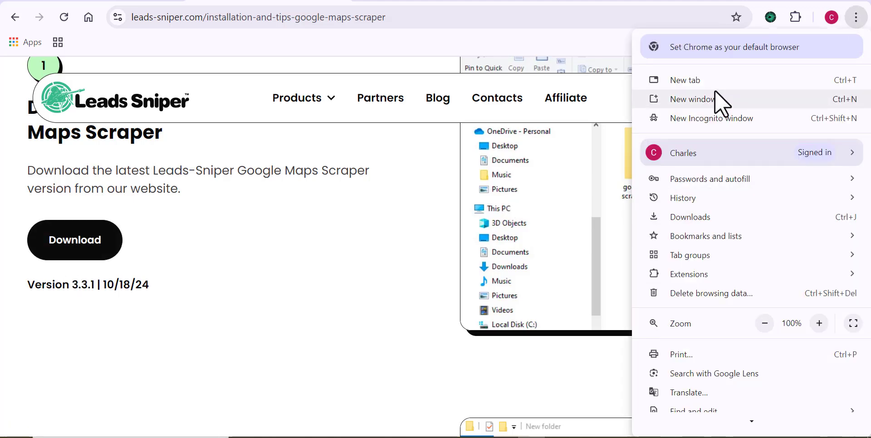
mouse_move(671, 274)
left_click(586, 276)
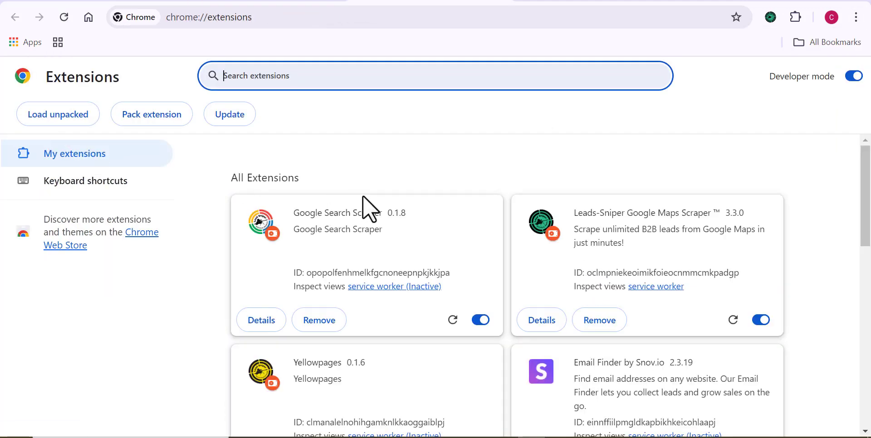
mouse_move(864, 236)
left_mouse_down()
mouse_move(863, 282)
mouse_move(863, 127)
left_mouse_up()
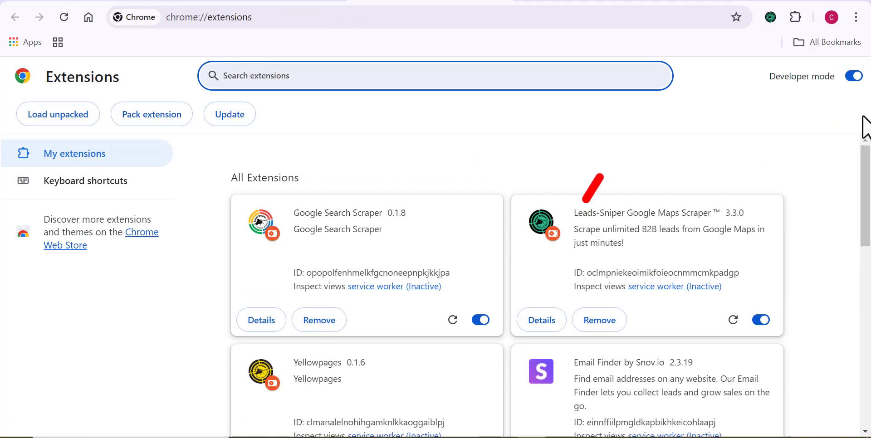
left_click(853, 76)
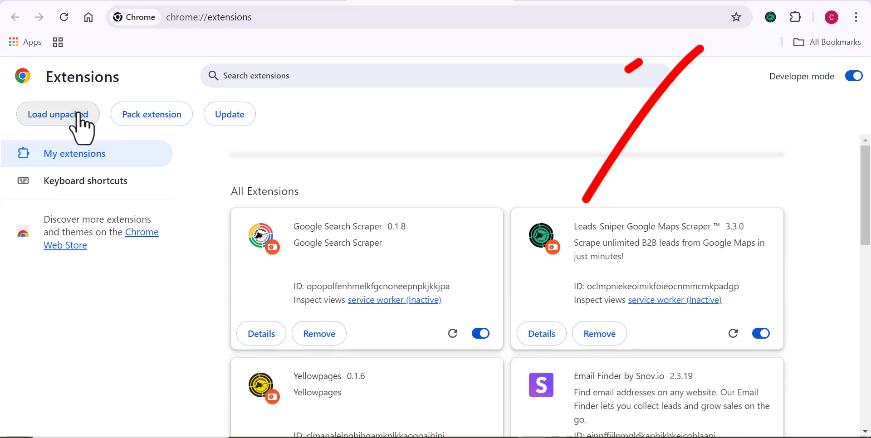
Start loading an unpacked extension and browse to the Downloads folder for its installation files
left_click(72, 109)
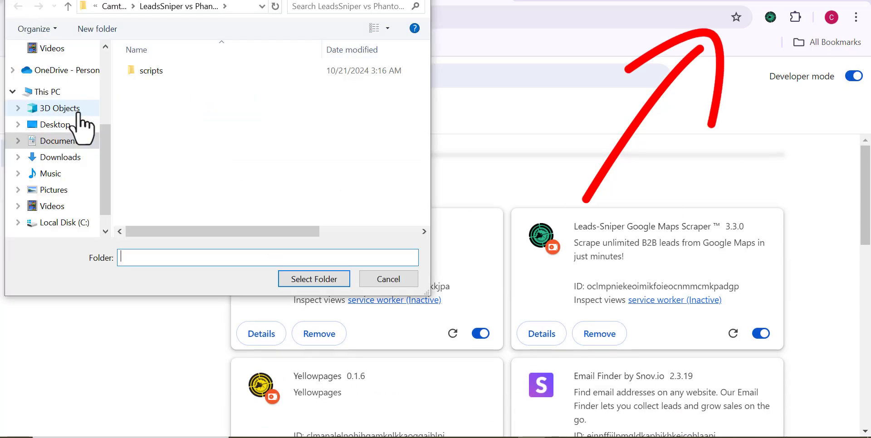
left_click(73, 157)
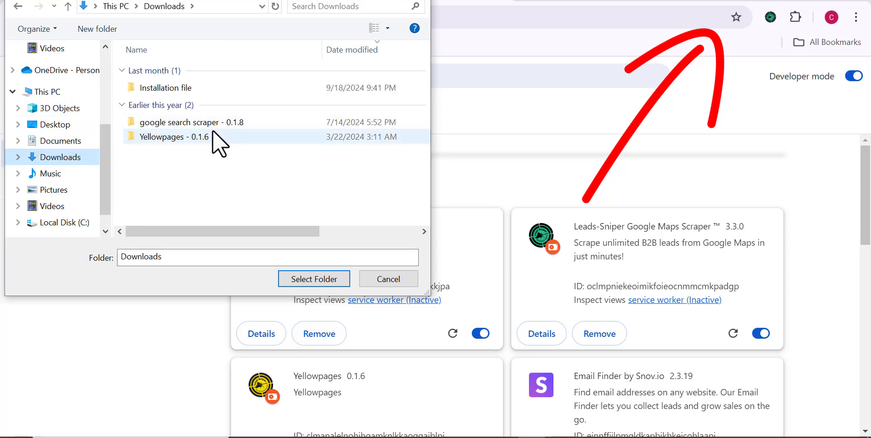
left_click(412, 1)
Launch the Leads-Sniper Google Maps Scraper extension from a new browser tab
mouse_move(866, 199)
left_mouse_down()
mouse_move(866, 285)
mouse_move(865, 203)
mouse_move(865, 211)
left_mouse_up()
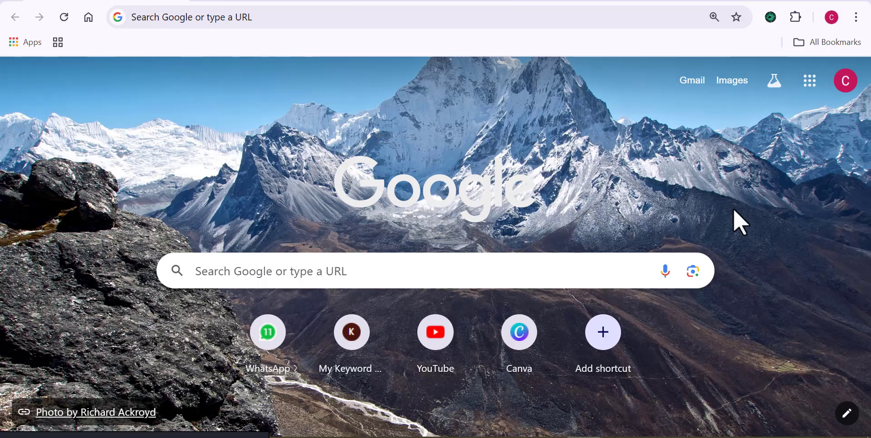
left_click(769, 19)
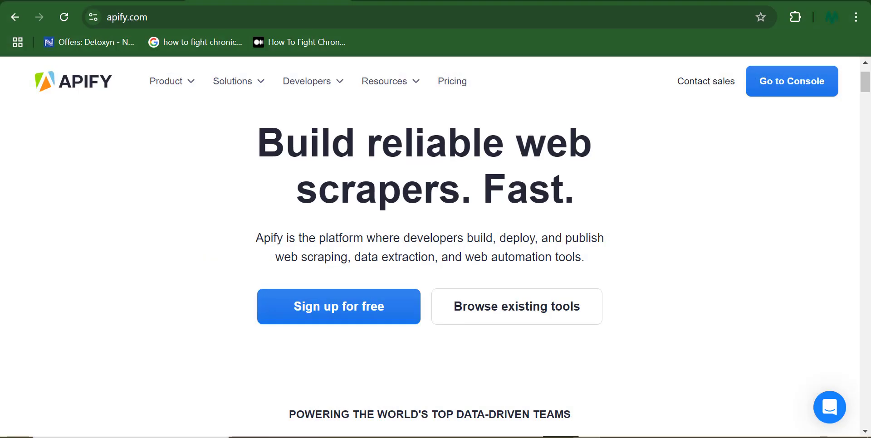
Examine the Apify homepage, from the customer and platform overview through the develop, deploy, run and workflow integration sections
scroll(747, 172, "down", 3)
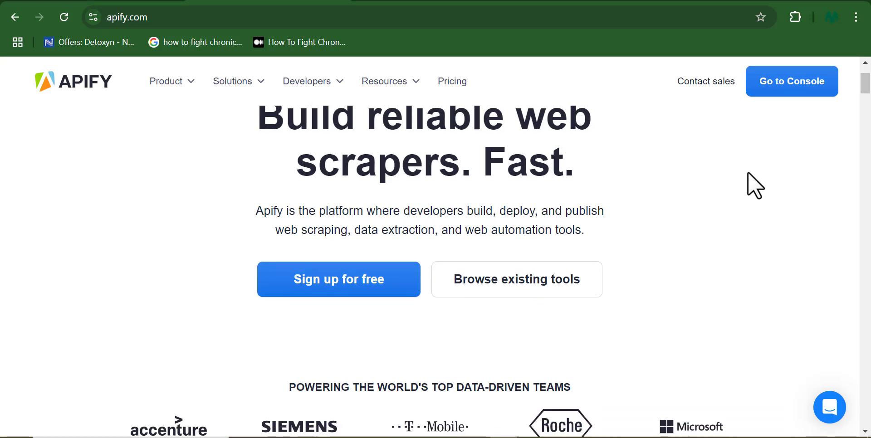
scroll(755, 185, "down", 2)
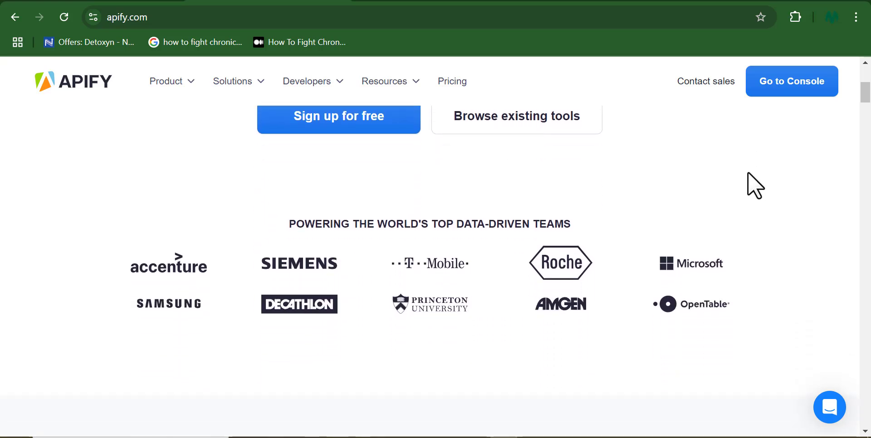
scroll(748, 173, "down", 3)
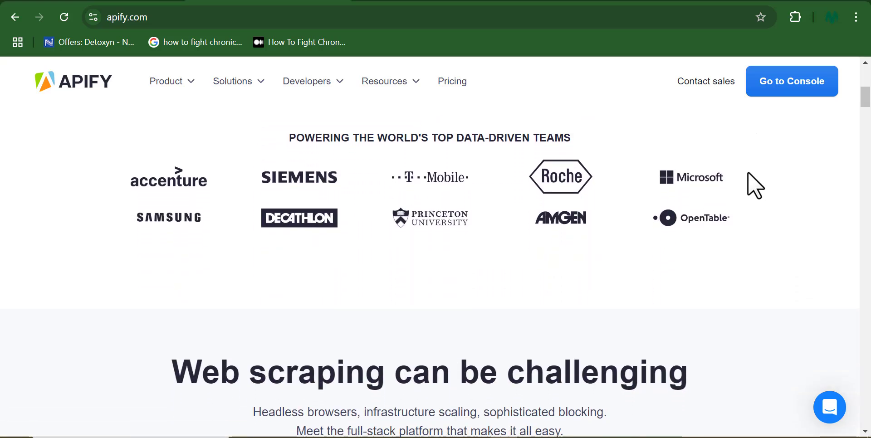
scroll(747, 173, "down", 3)
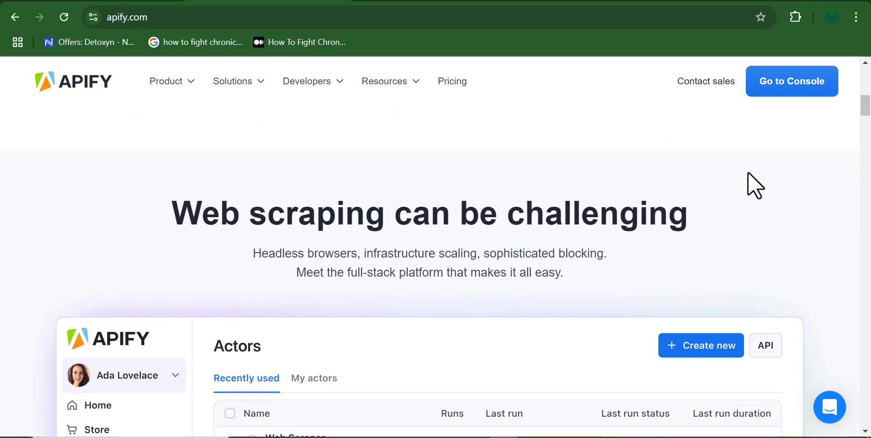
scroll(748, 173, "down", 1)
scroll(748, 171, "down", 3)
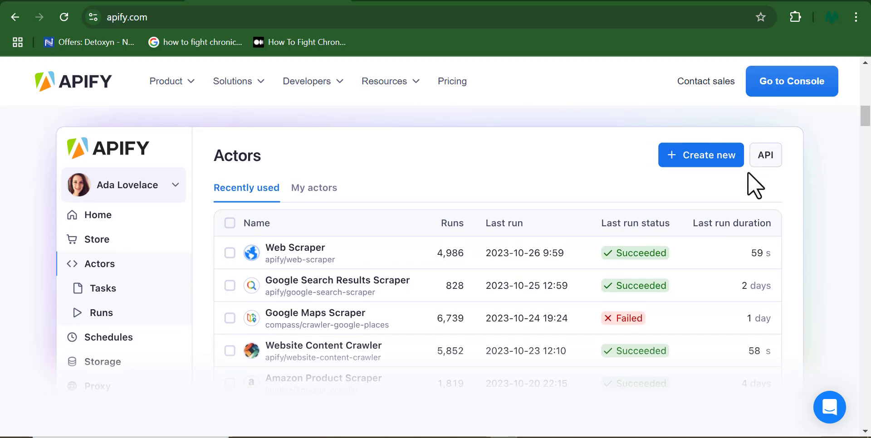
scroll(747, 171, "down", 5)
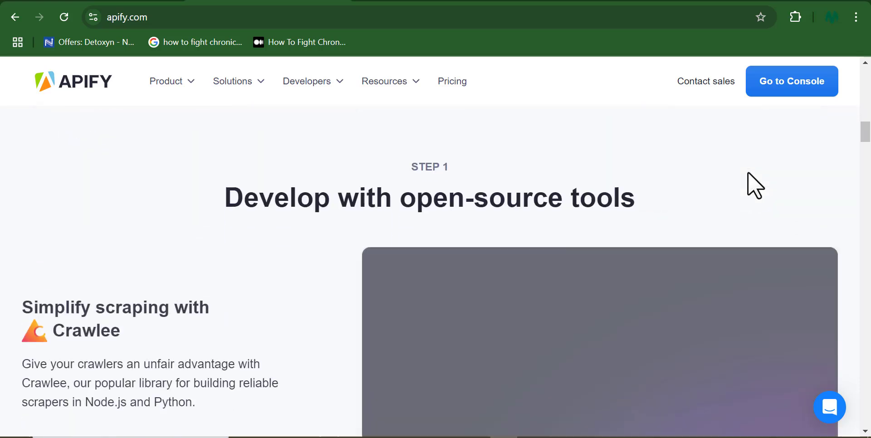
scroll(748, 172, "down", 1)
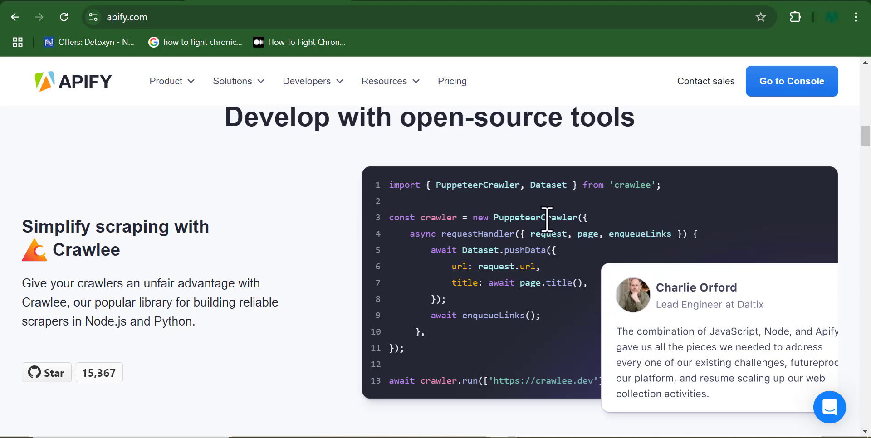
scroll(557, 257, "down", 4)
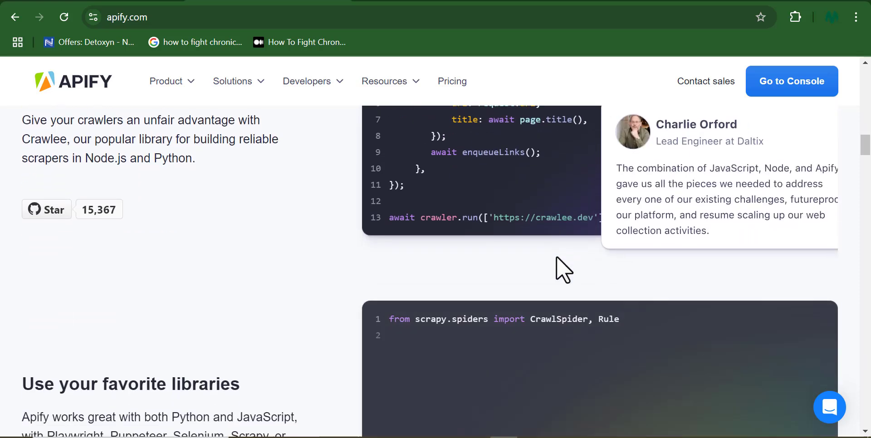
scroll(556, 255, "down", 1)
scroll(556, 256, "up", 1)
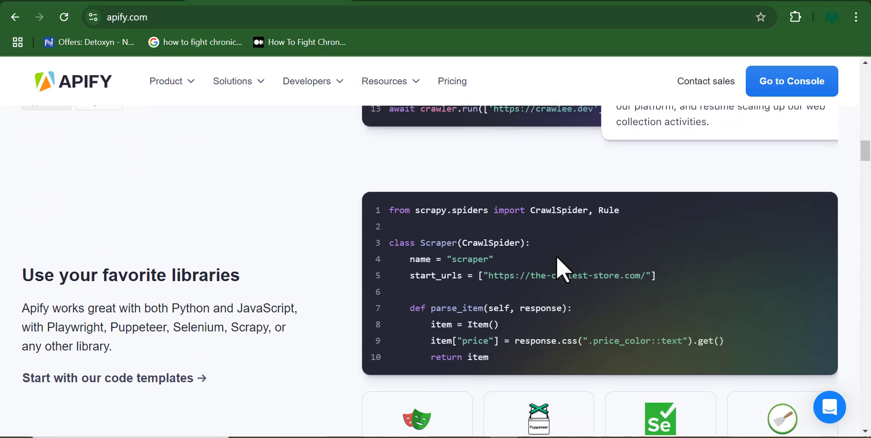
scroll(556, 258, "down", 2)
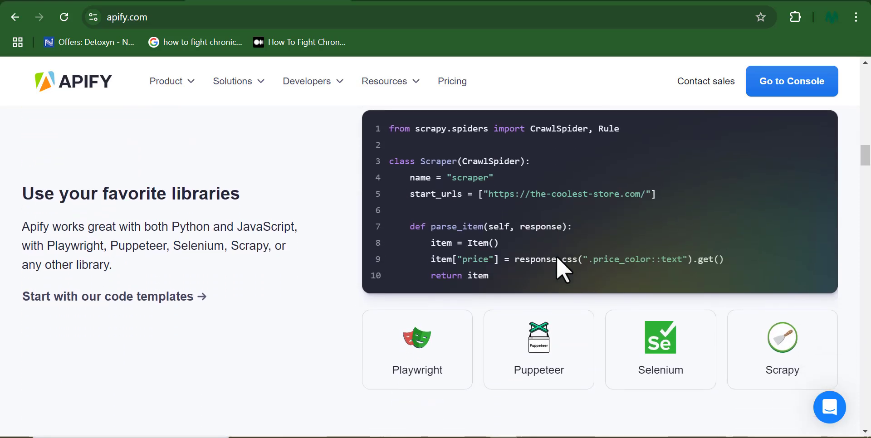
scroll(556, 257, "down", 7)
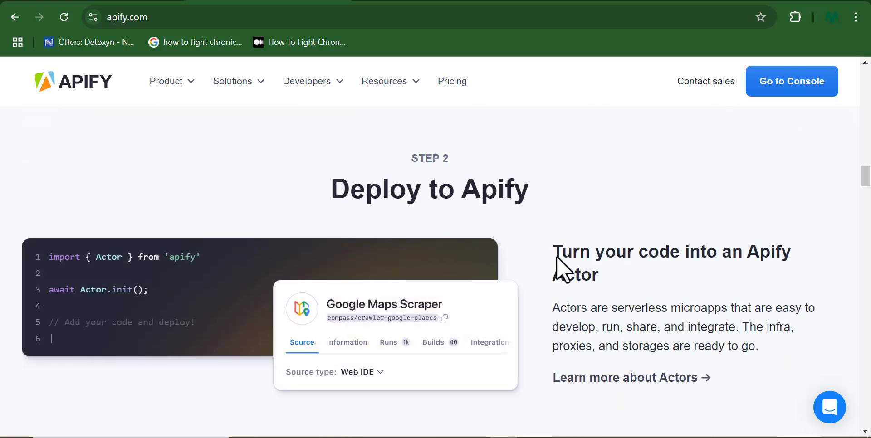
scroll(556, 255, "down", 1)
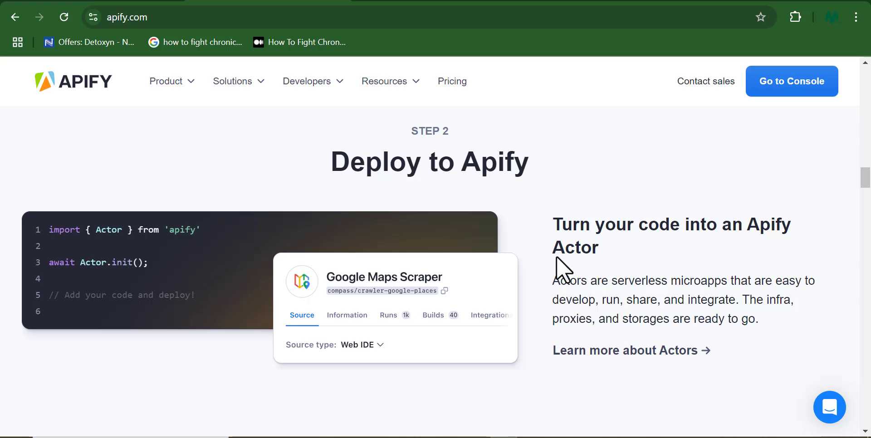
scroll(556, 256, "down", 2)
scroll(556, 256, "down", 3)
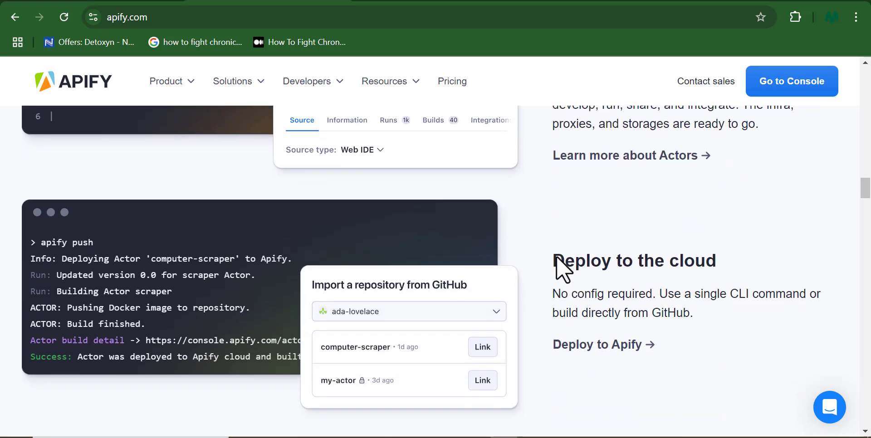
scroll(556, 256, "down", 1)
scroll(556, 257, "down", 3)
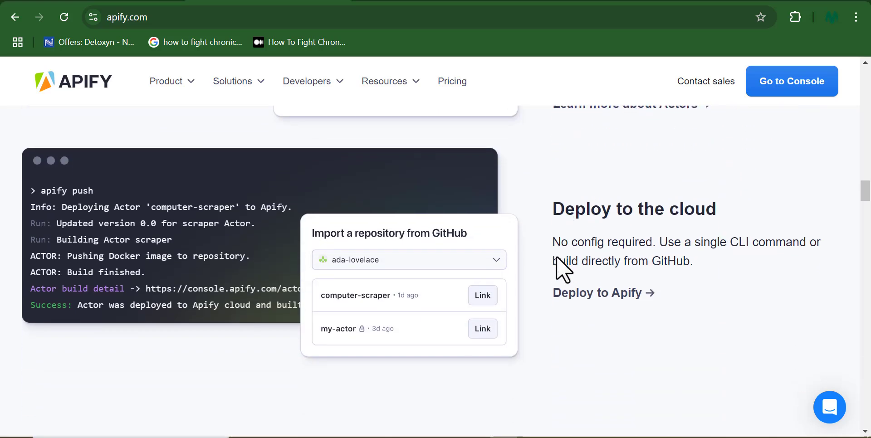
scroll(556, 257, "down", 4)
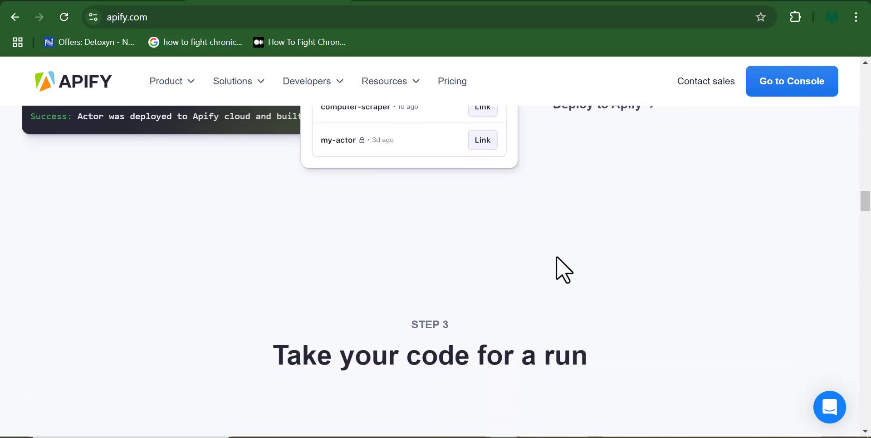
scroll(556, 255, "down", 3)
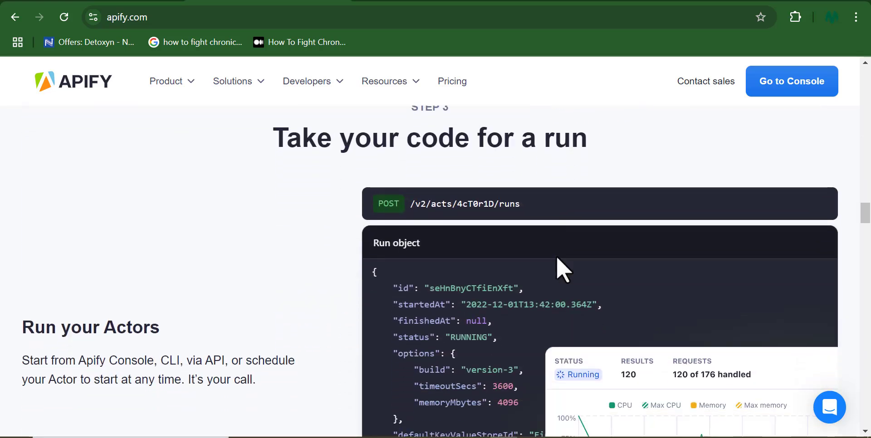
scroll(556, 256, "down", 1)
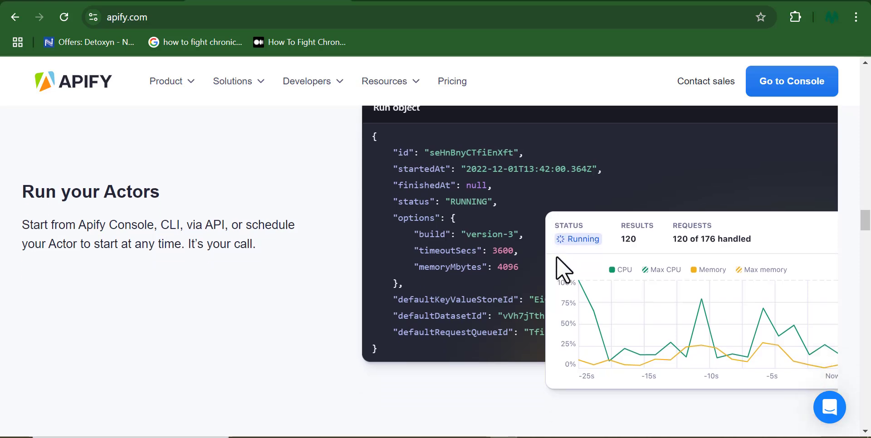
scroll(556, 256, "up", 1)
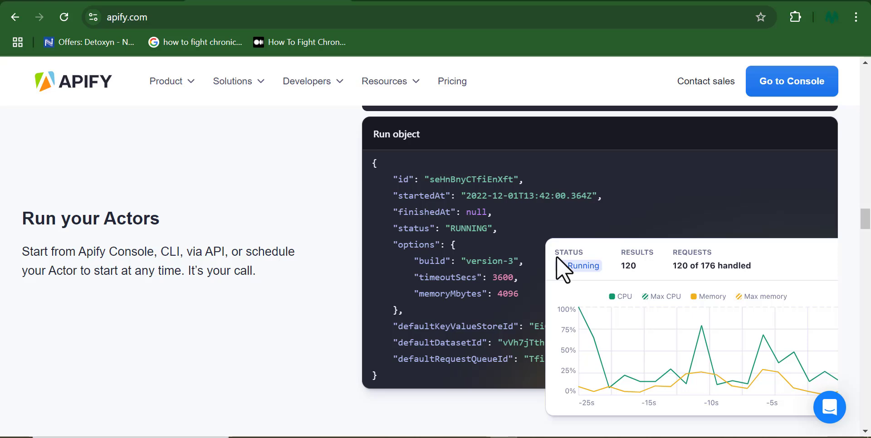
scroll(556, 255, "down", 5)
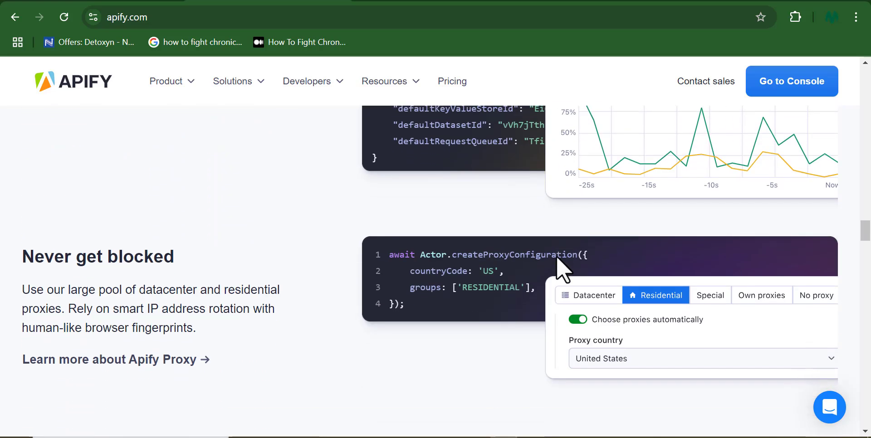
scroll(556, 256, "down", 5)
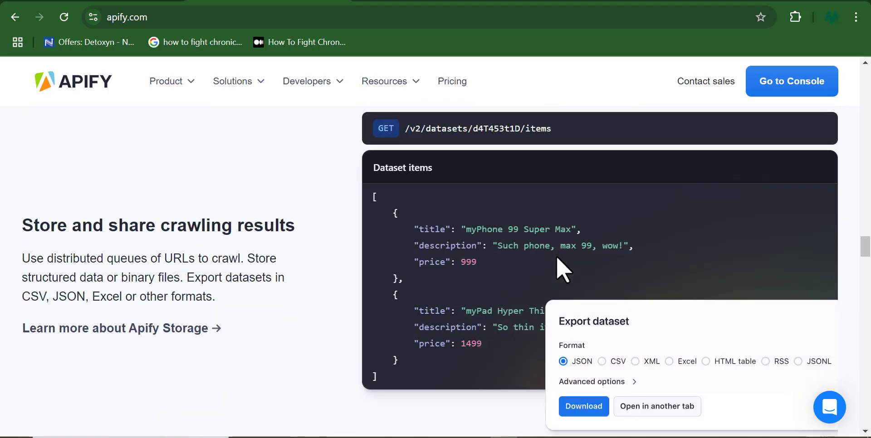
scroll(556, 256, "down", 5)
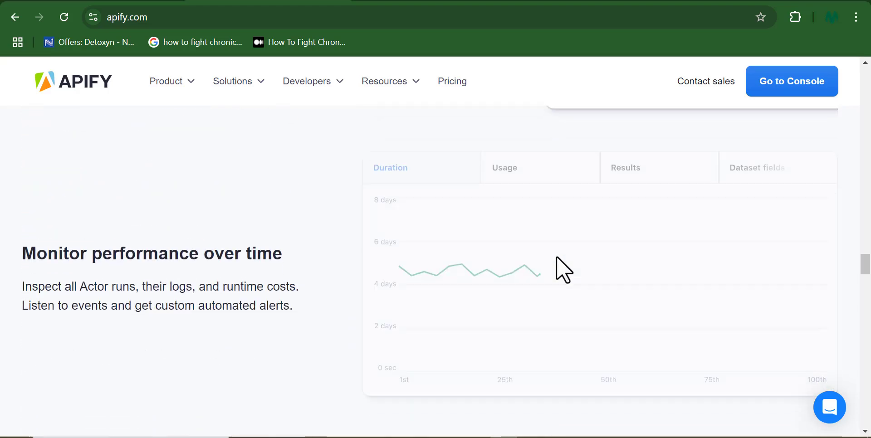
scroll(556, 256, "down", 5)
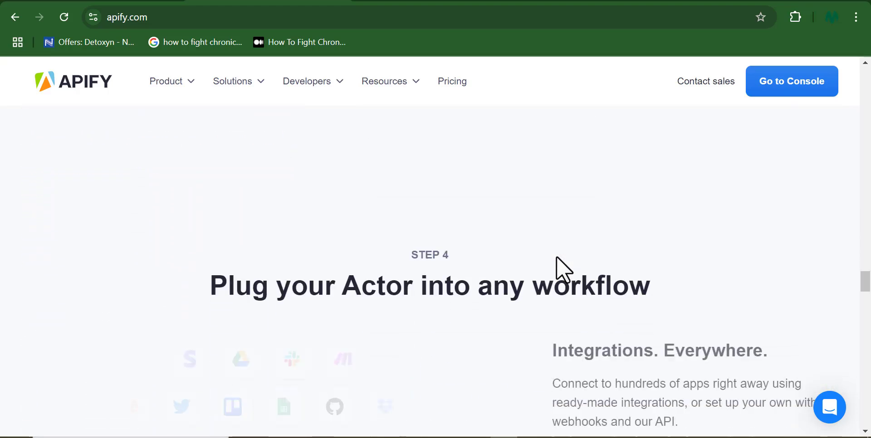
scroll(557, 258, "down", 2)
Return to the Apify Store and open the Google Maps Extractor actor
key("alt+Left")
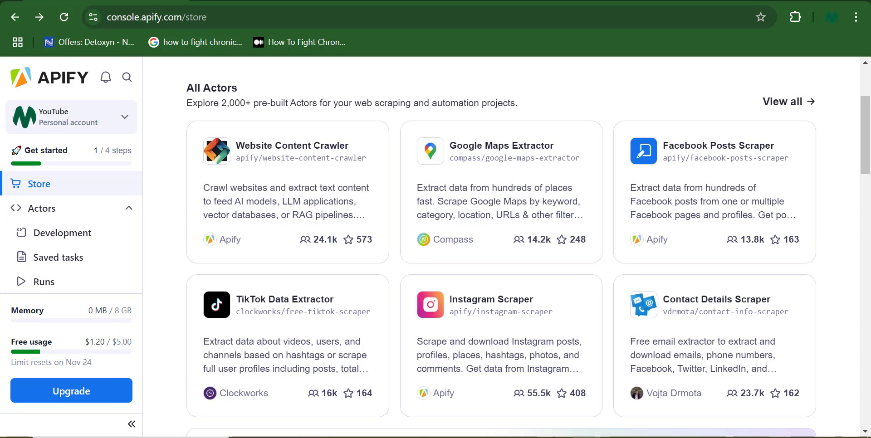
left_click(505, 198)
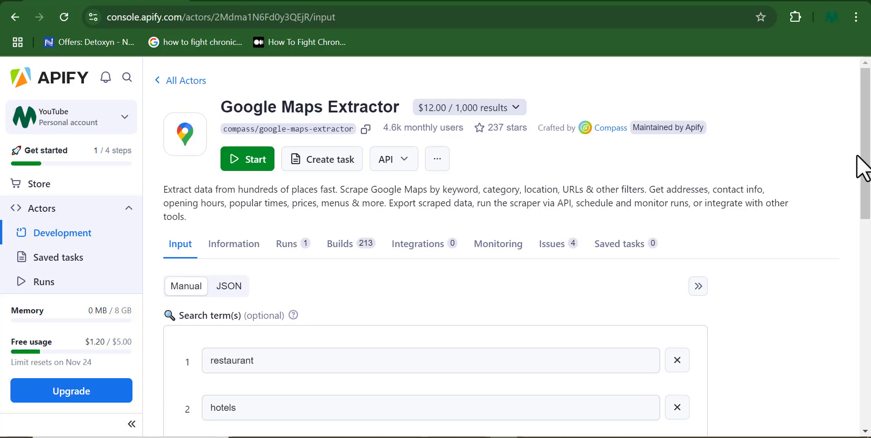
Replace the search term "hotels" with "bars" in the Google Maps Extractor's JSON input
left_click_drag(867, 165, 866, 171)
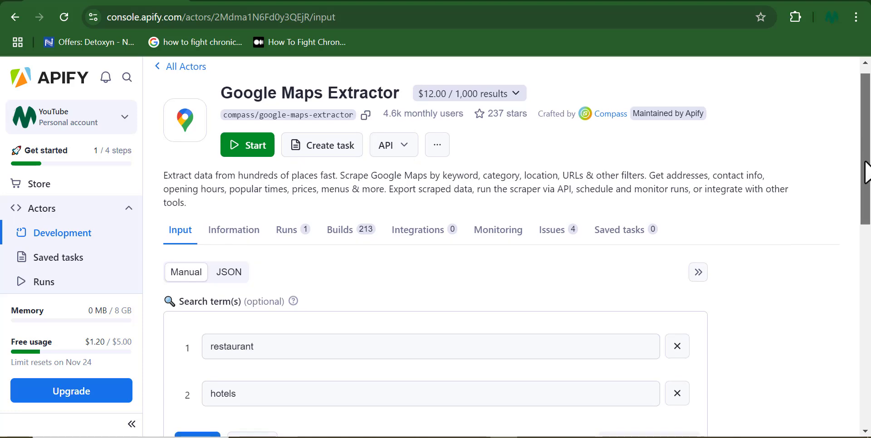
left_click(394, 153)
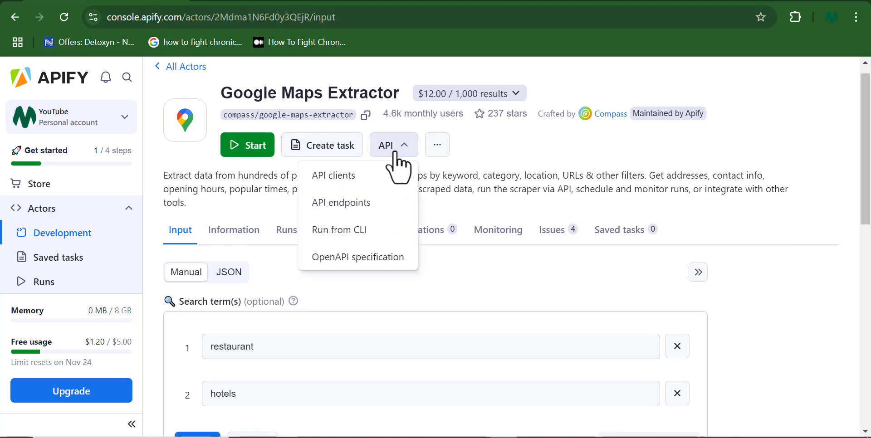
left_click(363, 235)
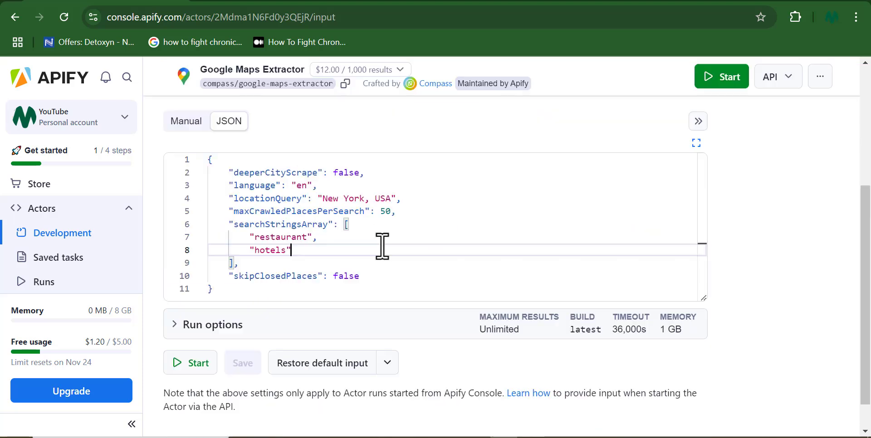
double_click(273, 250)
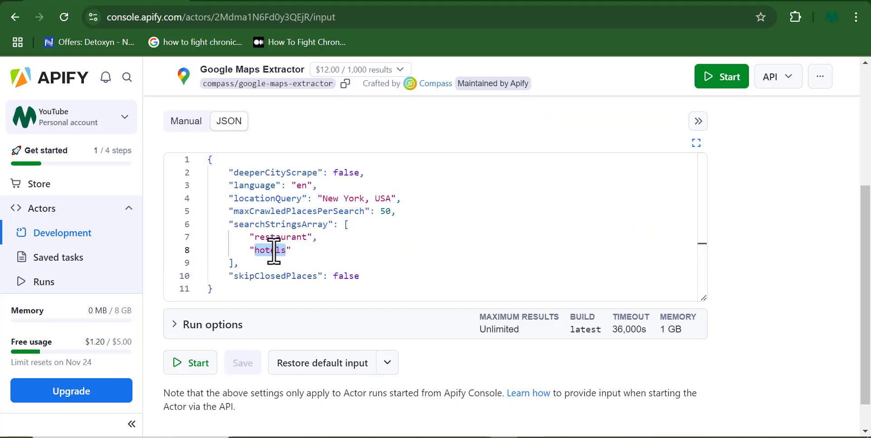
type("bar")
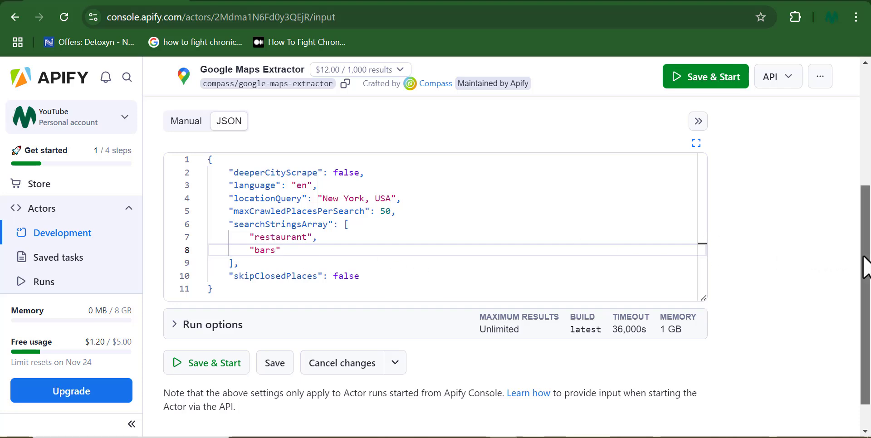
Save the edited input and start the Google Maps Extractor run
scroll(859, 335, "down", 2)
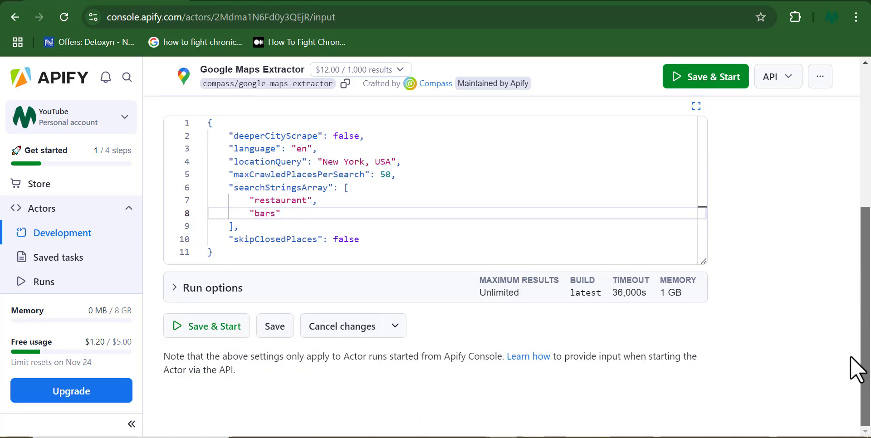
scroll(861, 272, "up", 2)
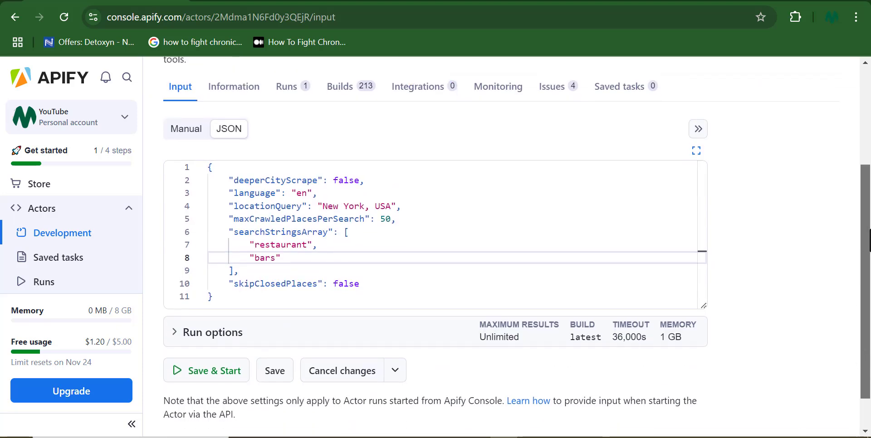
scroll(869, 240, "up", 1)
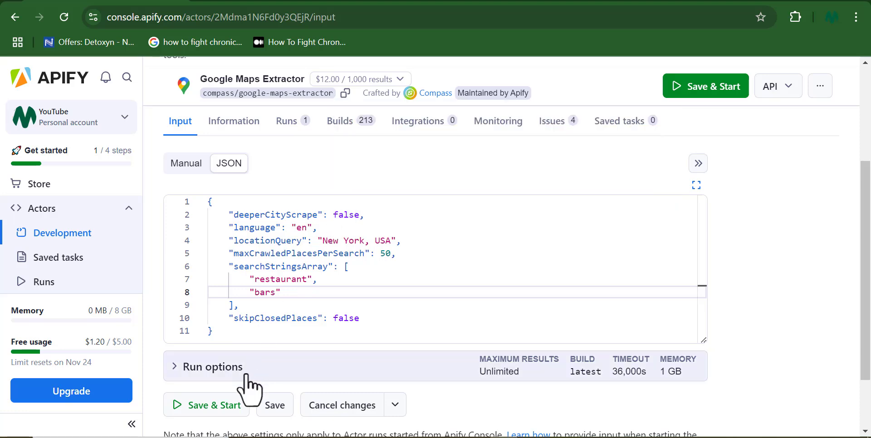
left_click(223, 408)
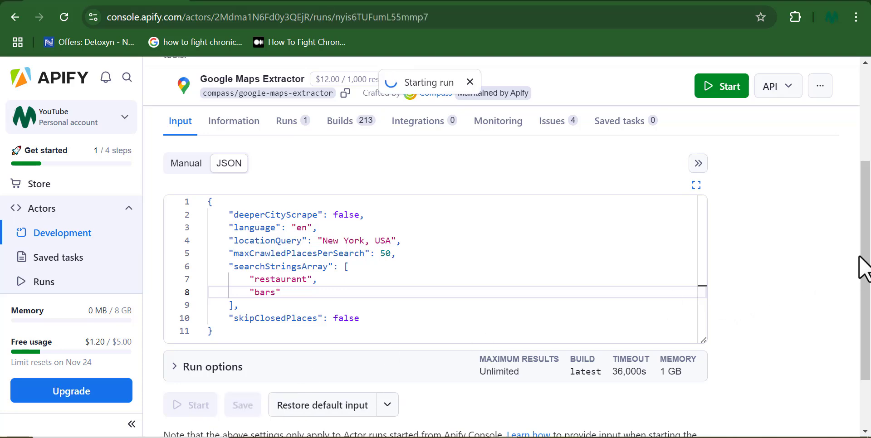
Follow the run and examine its output table from the first restaurant entries down to the end of the page
left_click_drag(866, 247, 857, 308)
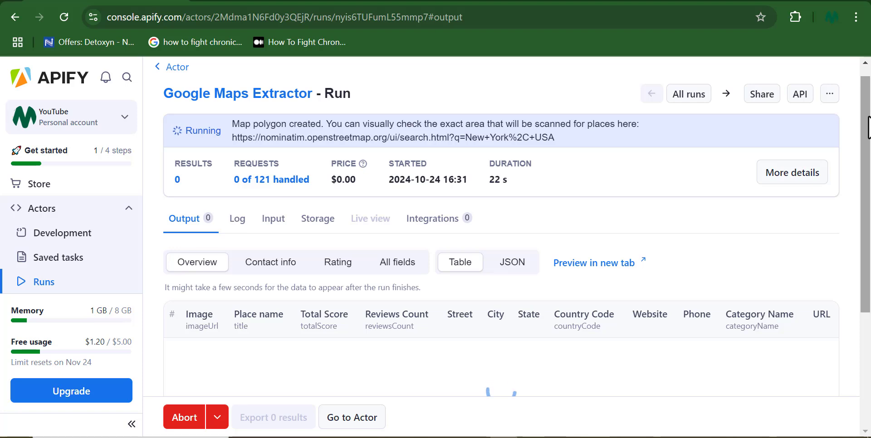
left_click_drag(866, 113, 868, 204)
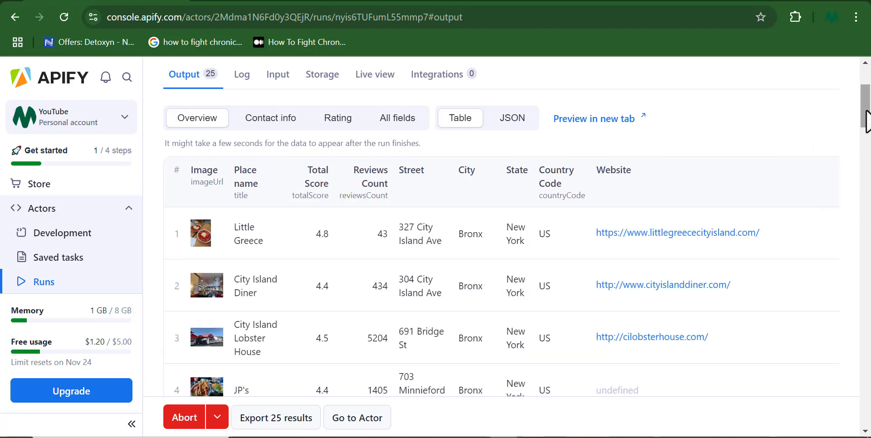
left_click_drag(865, 119, 867, 252)
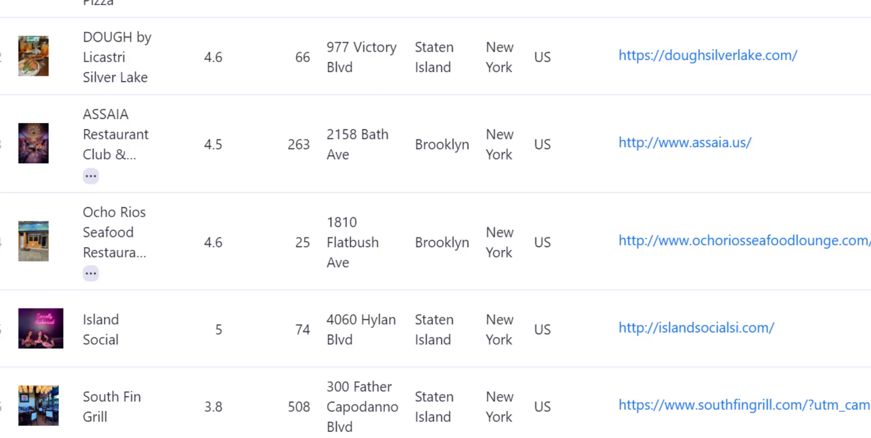
scroll(435, 219, "down", 5)
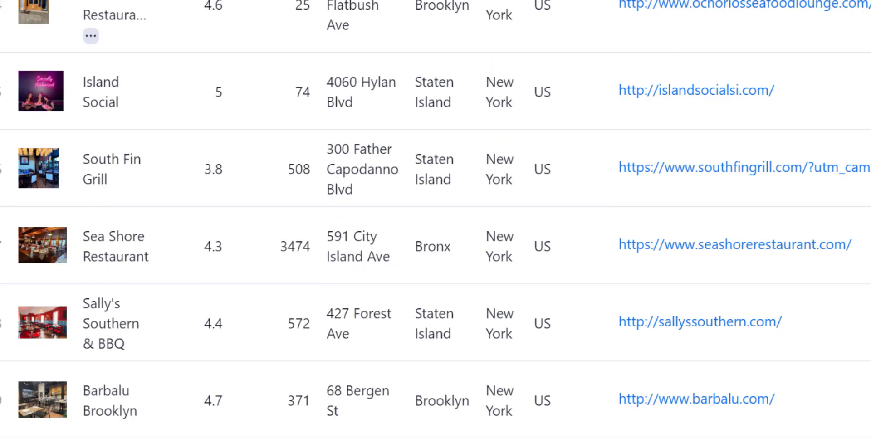
scroll(435, 219, "down", 5)
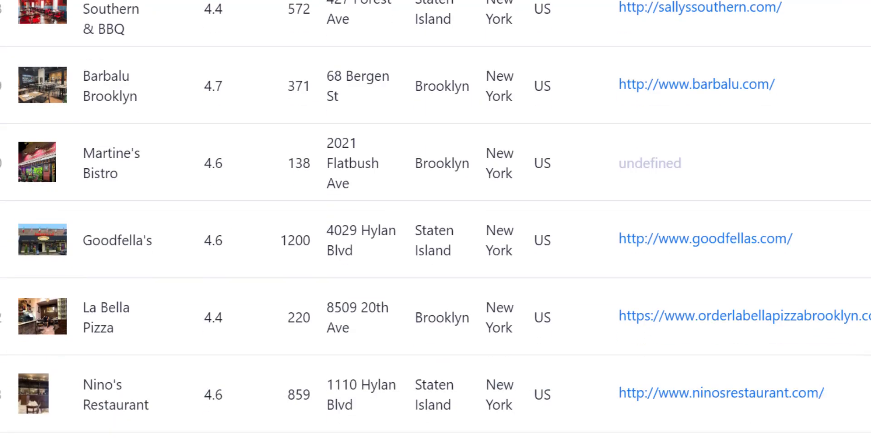
scroll(435, 219, "down", 6)
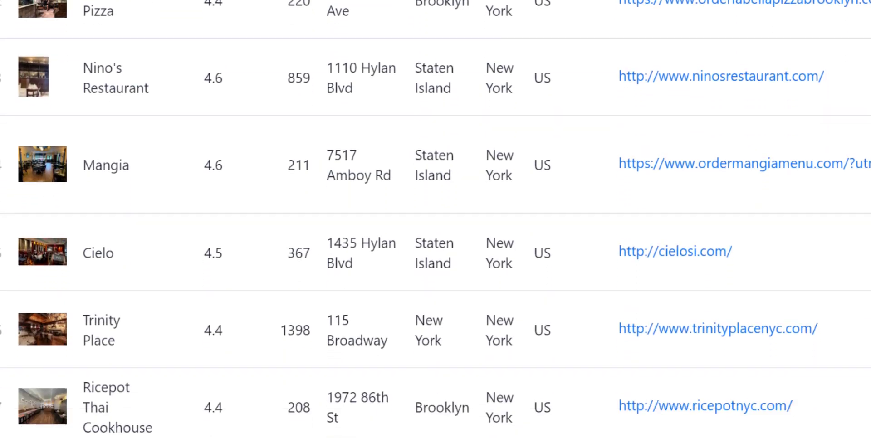
scroll(436, 219, "down", 5)
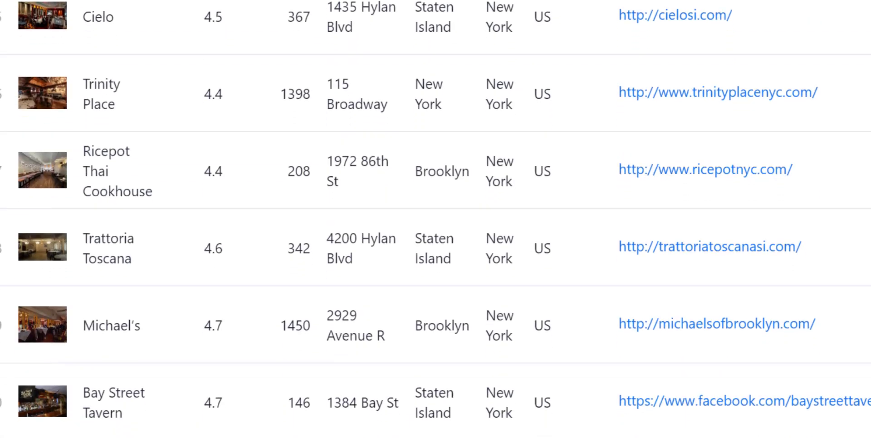
scroll(435, 219, "down", 5)
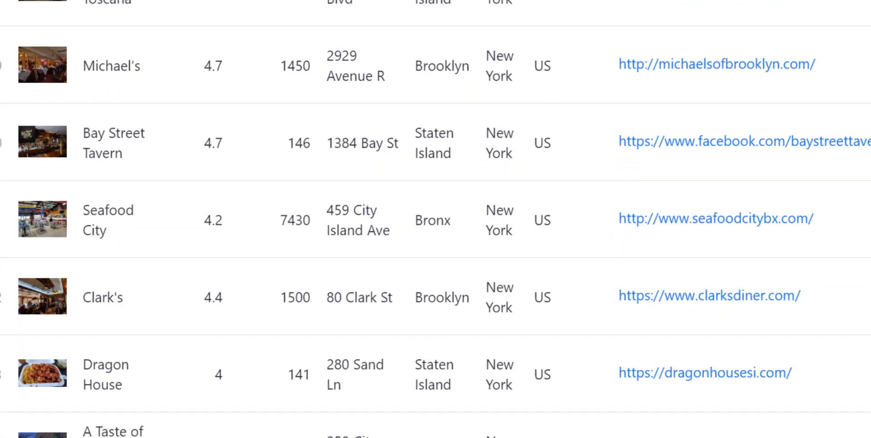
scroll(436, 219, "down", 6)
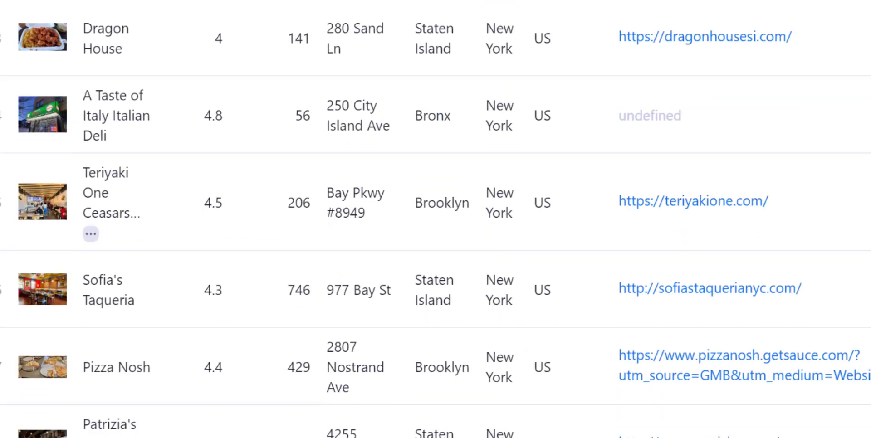
scroll(436, 219, "down", 5)
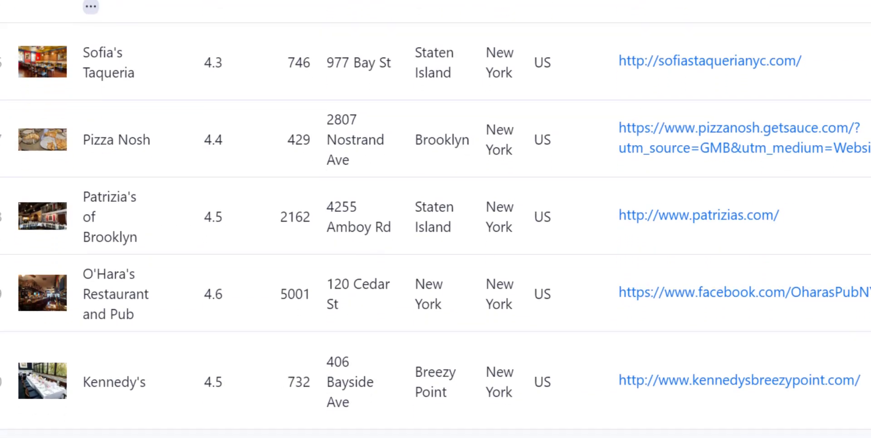
scroll(435, 219, "down", 1)
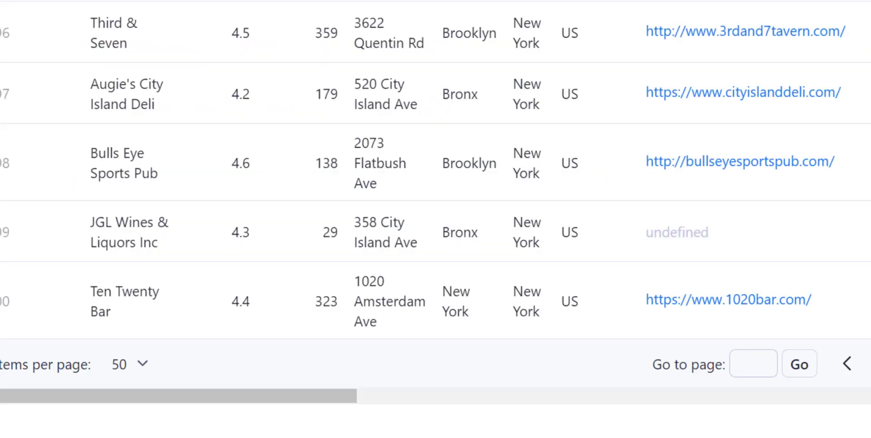
Review the second page of run results, from the last bar entries back up to the column headings
scroll(436, 219, "up", 15)
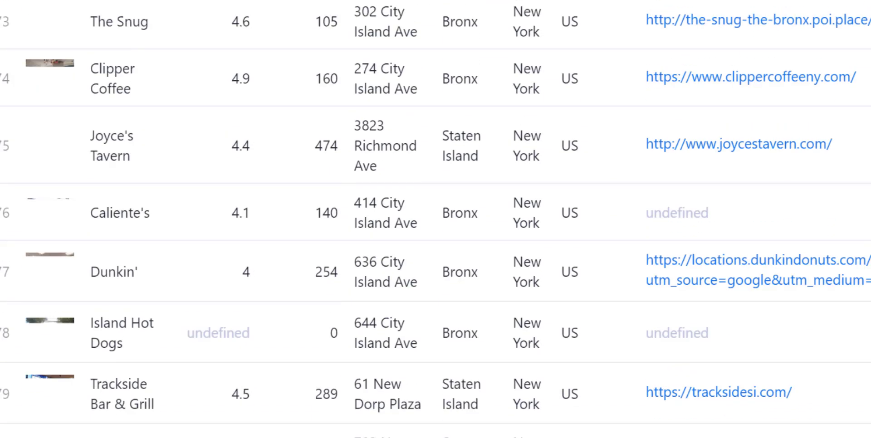
scroll(436, 219, "up", 4)
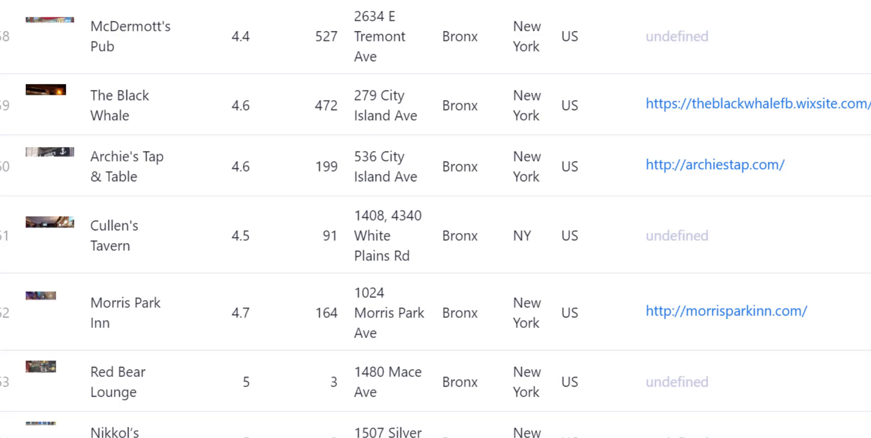
scroll(436, 219, "up", 1)
scroll(436, 219, "up", 8)
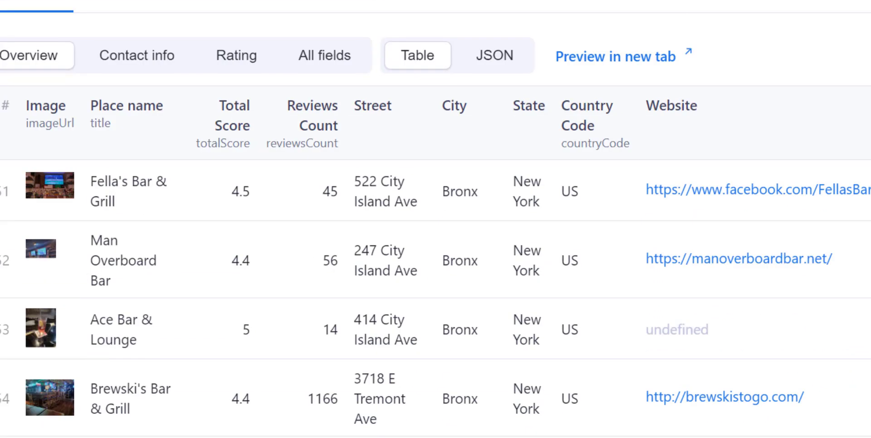
scroll(436, 219, "up", 1)
scroll(435, 219, "up", 1)
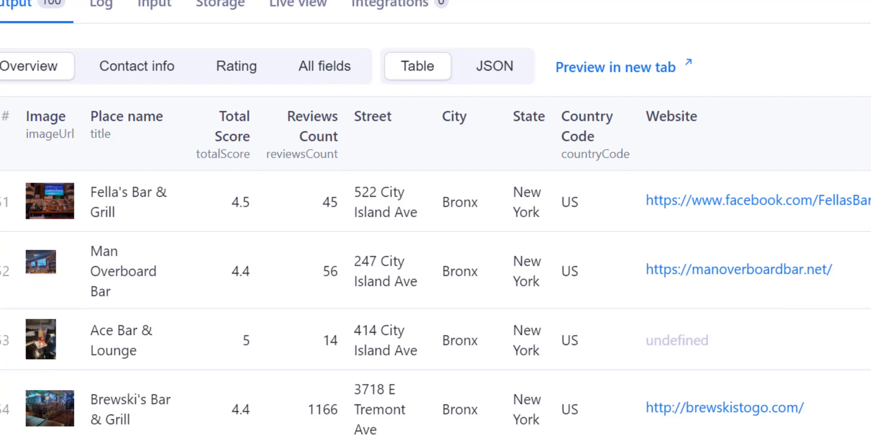
scroll(435, 219, "down", 1)
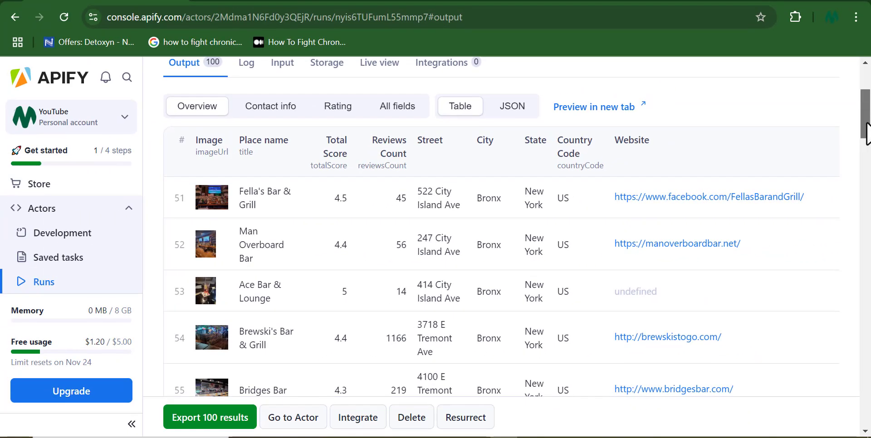
left_click_drag(866, 132, 861, 347)
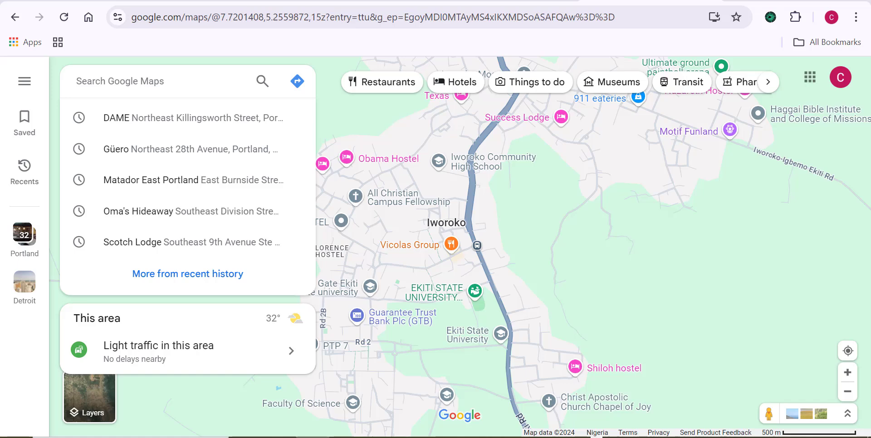
Open the Leads Sniper scraper on Google Maps, paste the social media agency keyword list and review its entries
left_click(770, 17)
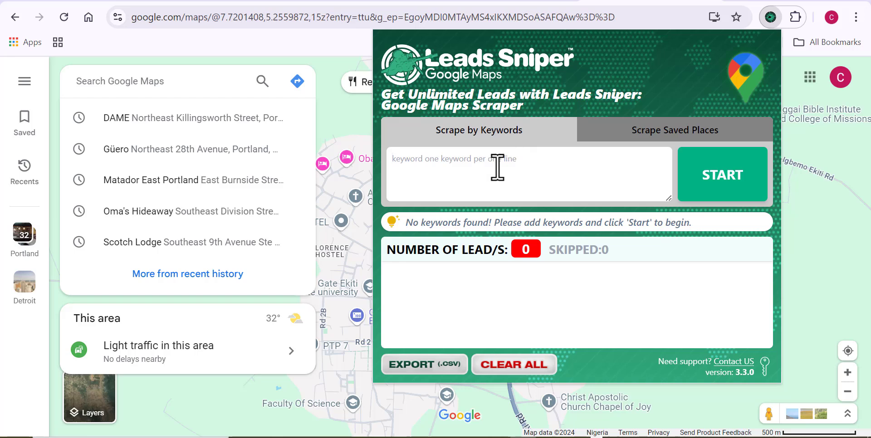
key("ctrl+v")
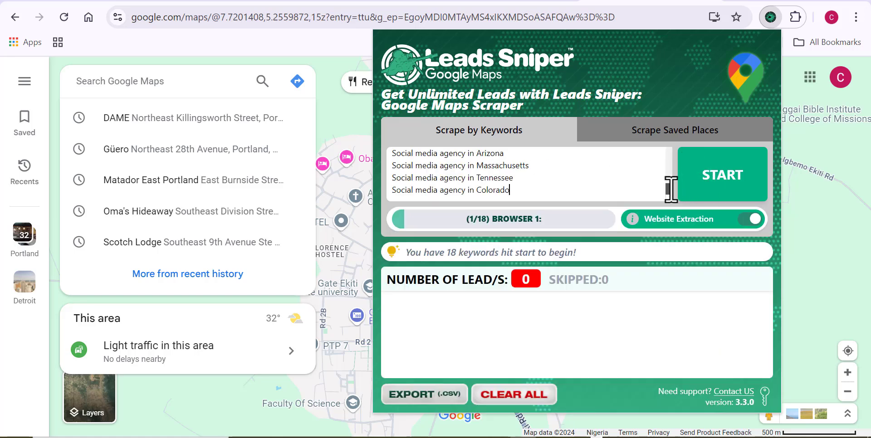
scroll(670, 188, "up", 4)
scroll(669, 163, "up", 2)
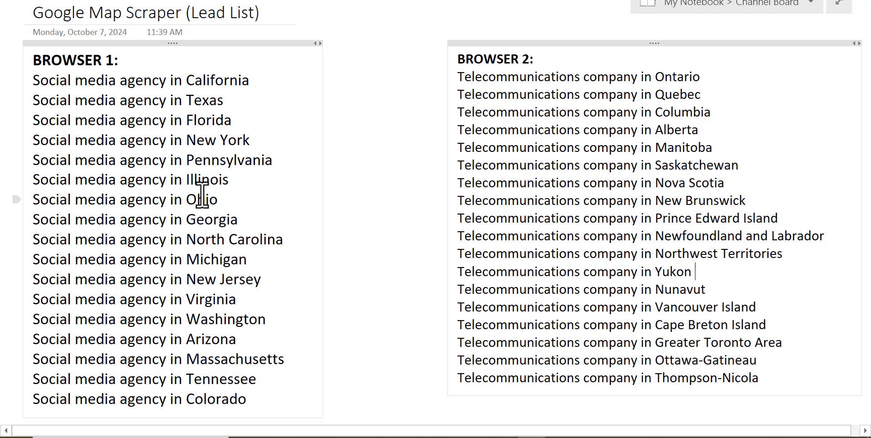
Copy the whole BROWSER 1 list of social media agency keywords from the Google Map Scraper (Lead List) note
left_click(174, 42)
left_click(174, 42)
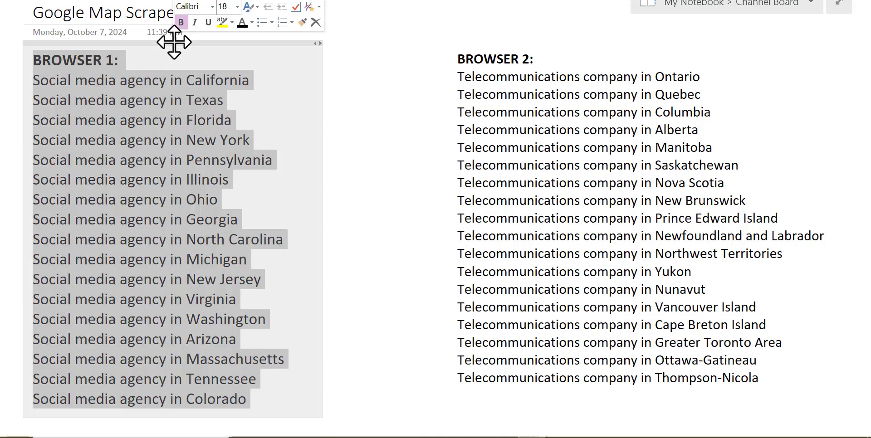
right_click(140, 147)
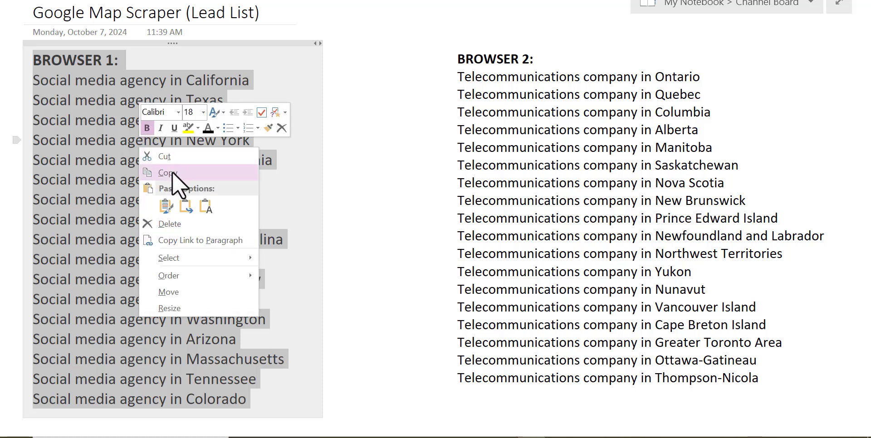
left_click(107, 201)
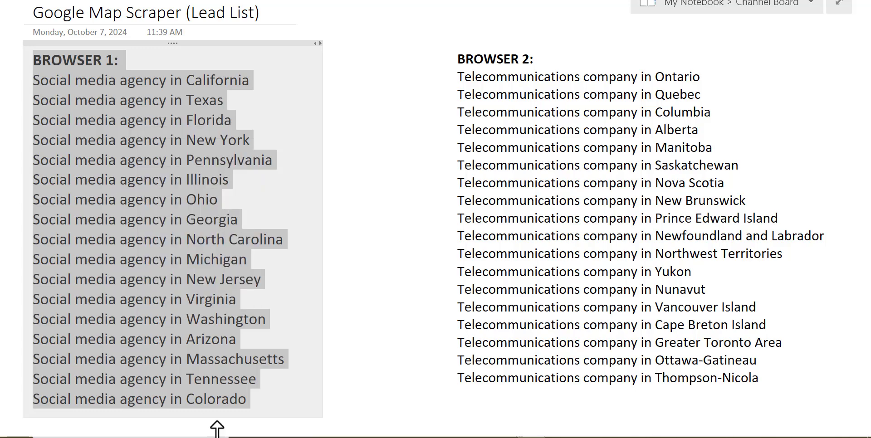
left_click(571, 437)
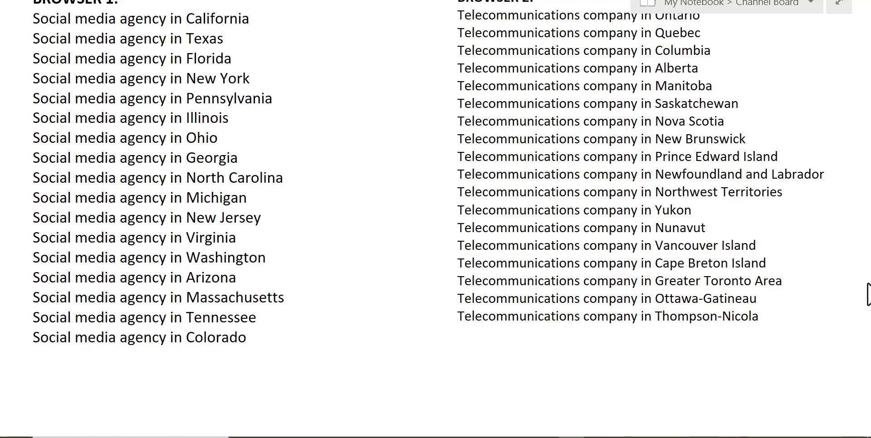
left_click(856, 287)
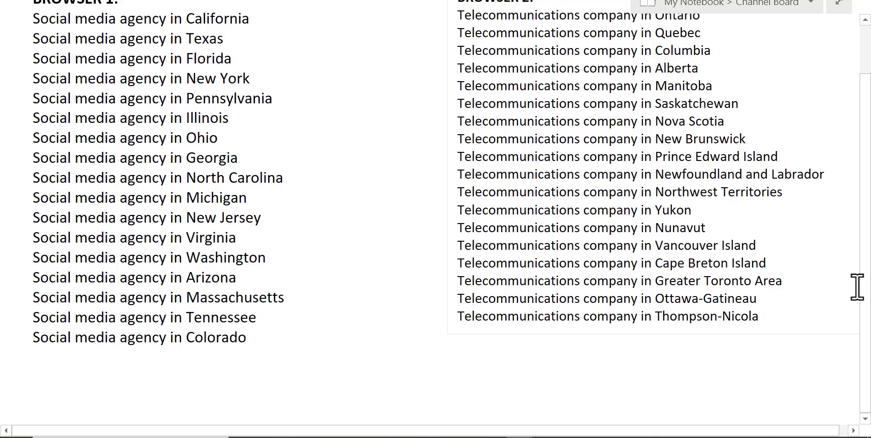
scroll(867, 281, "up", 3)
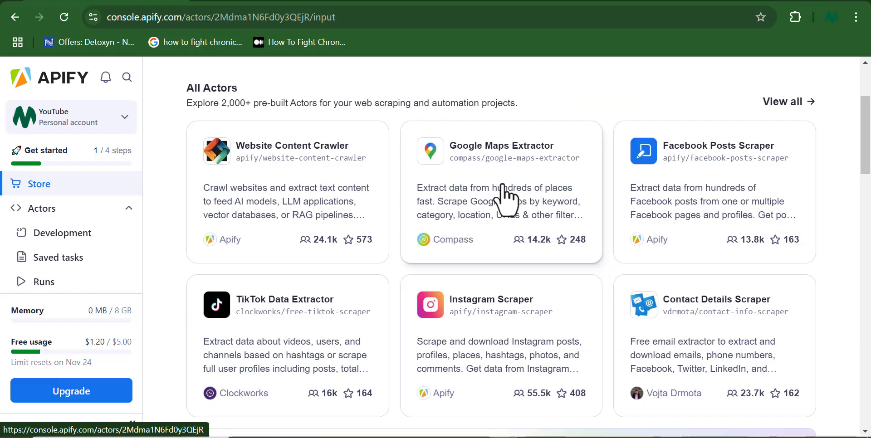
Open the Google Maps Extractor actor from the Apify Store and examine its API options and JSON input
left_click(499, 136)
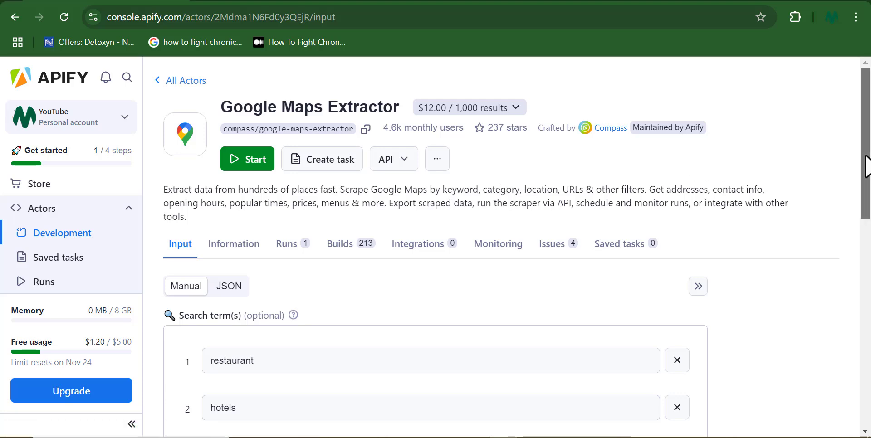
left_click_drag(865, 166, 865, 163)
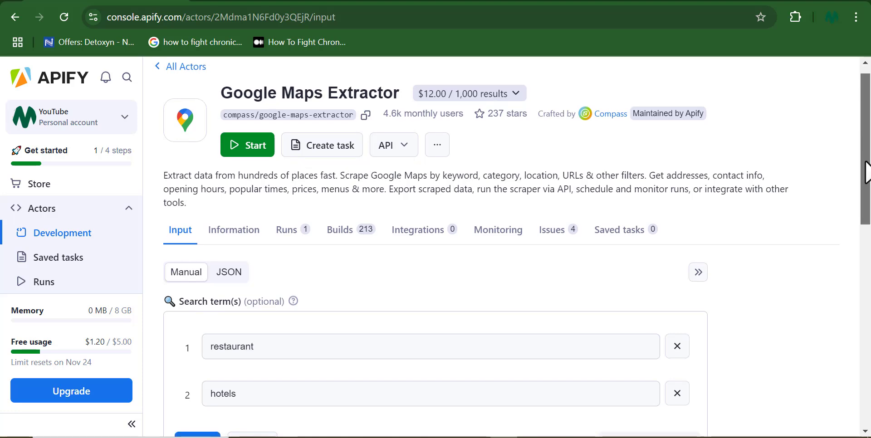
left_click(395, 148)
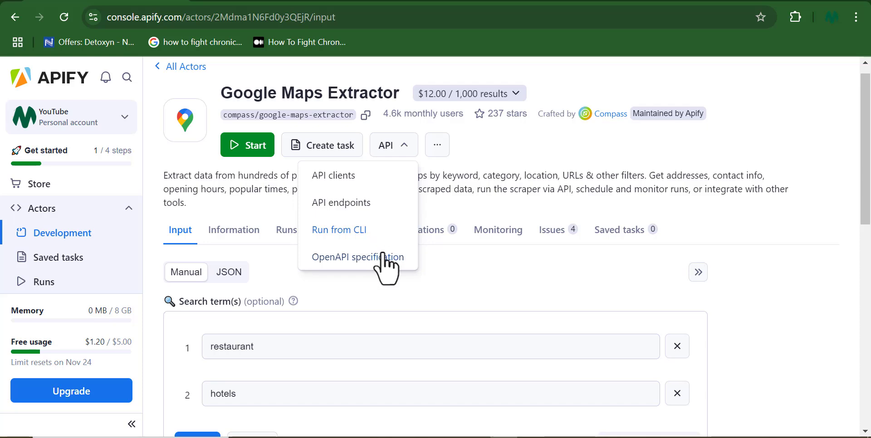
left_click(237, 272)
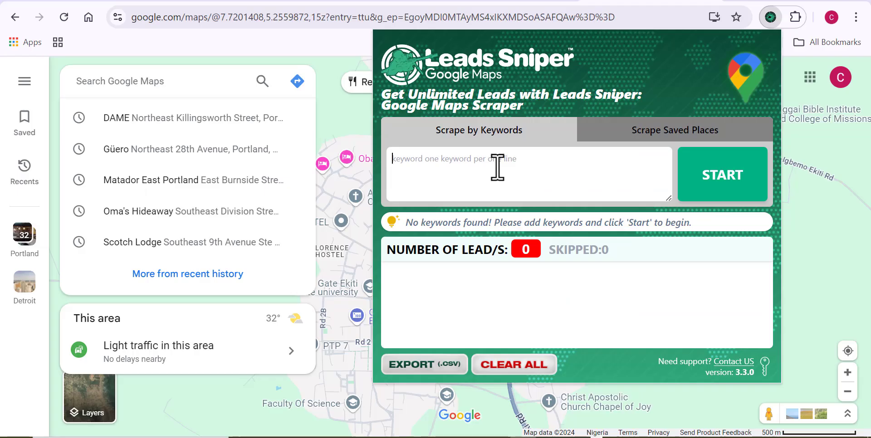
Switch to Leads Sniper on Google Maps, paste the BROWSER 1 social media agency keywords, start the scrape and reopen the scraper
key("ctrl+v")
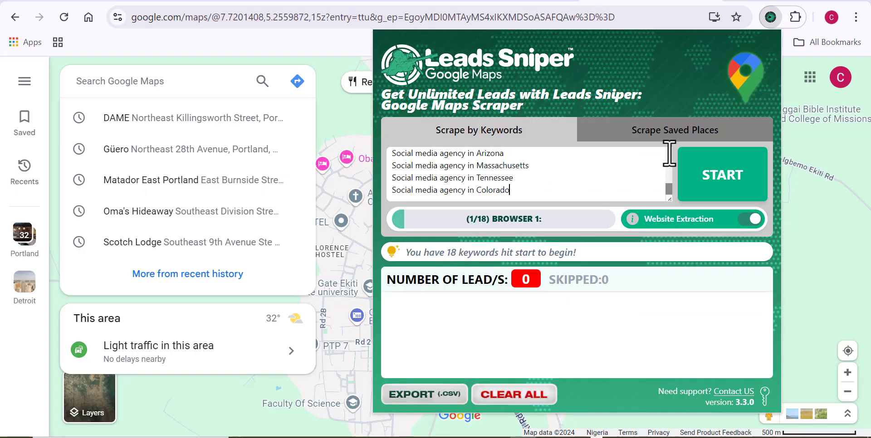
left_click_drag(671, 189, 670, 163)
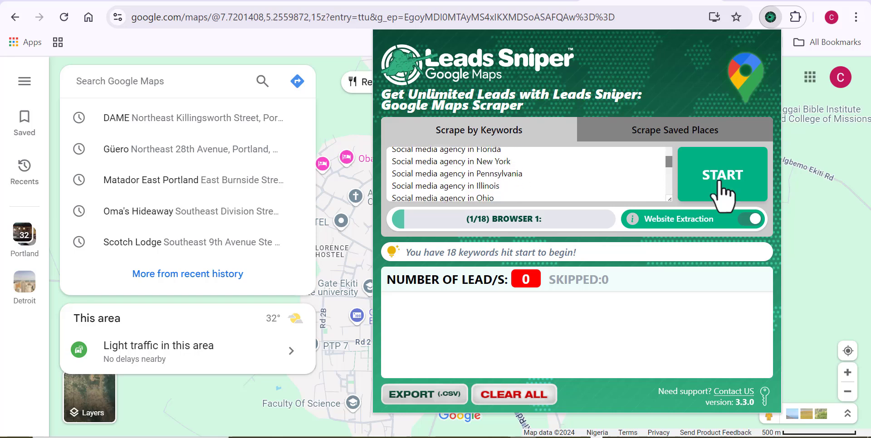
left_click(720, 182)
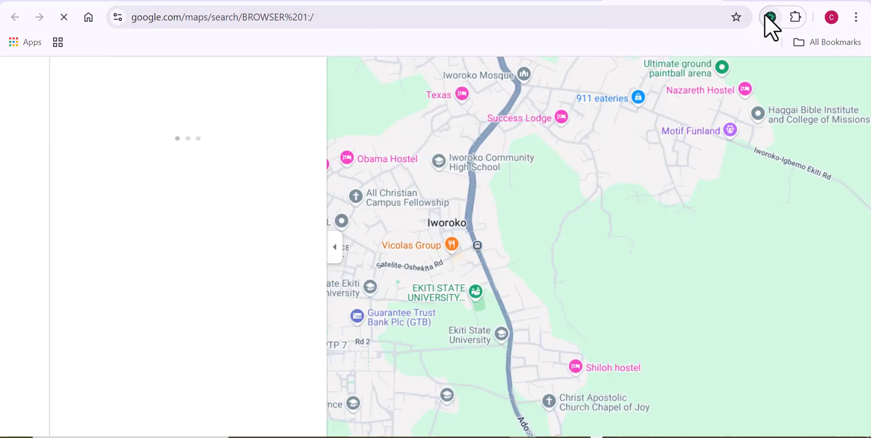
left_click(765, 17)
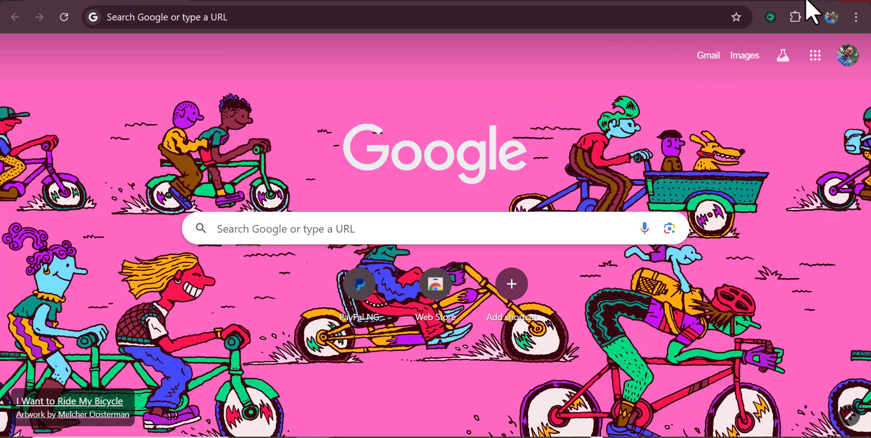
In the second browser, load Leads Sniper with the BROWSER 2 telecommunications company keywords, without the heading line, start scraping and reopen the scraper
left_click(771, 26)
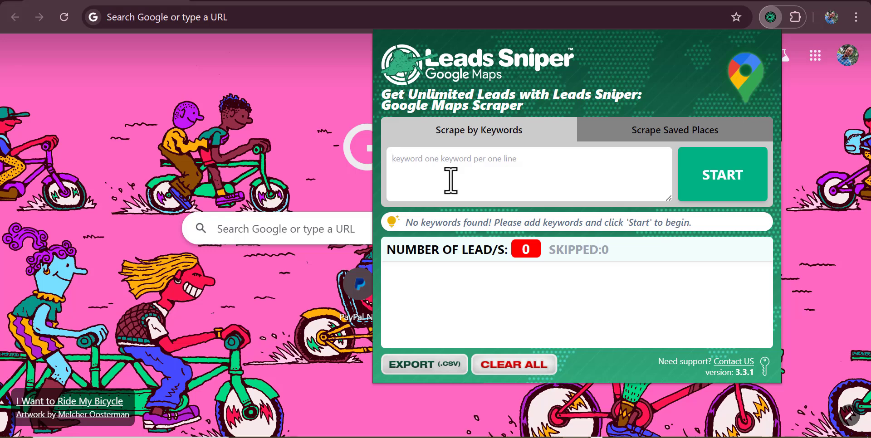
key("ctrl+v")
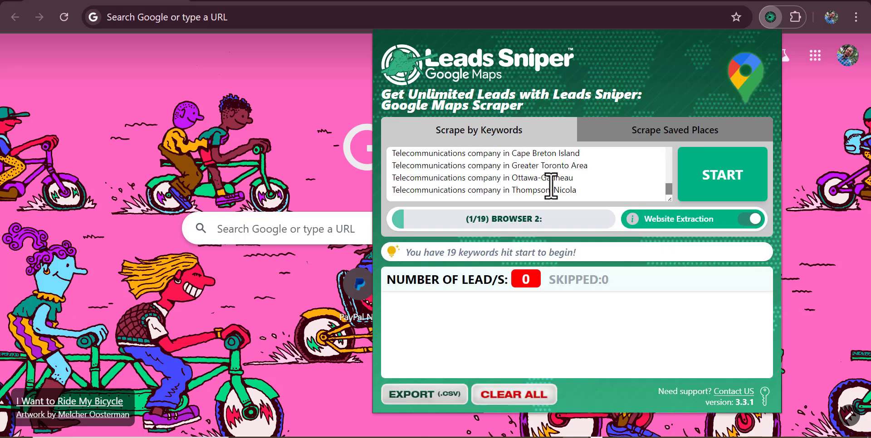
left_click(685, 174)
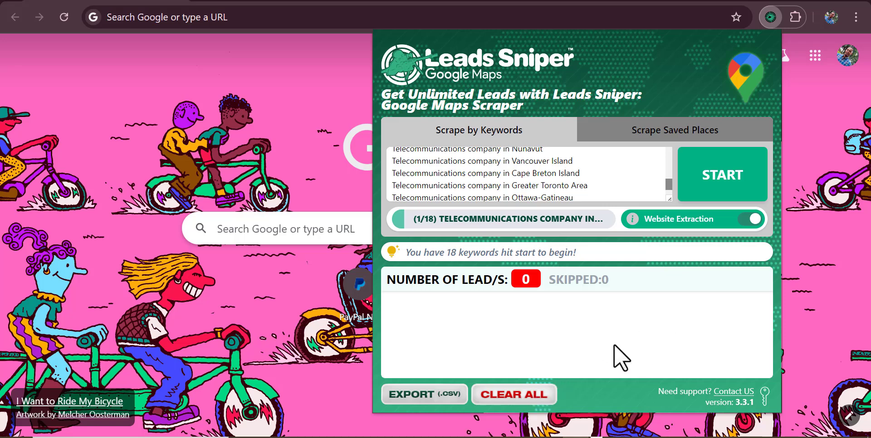
left_click(728, 185)
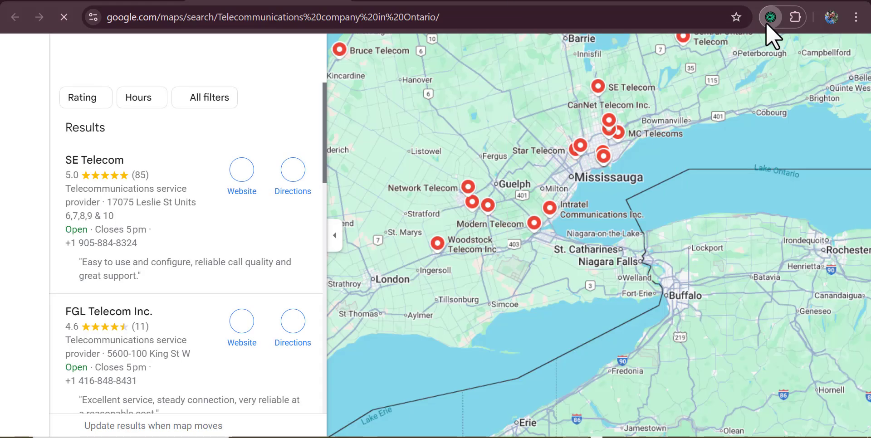
left_click(766, 23)
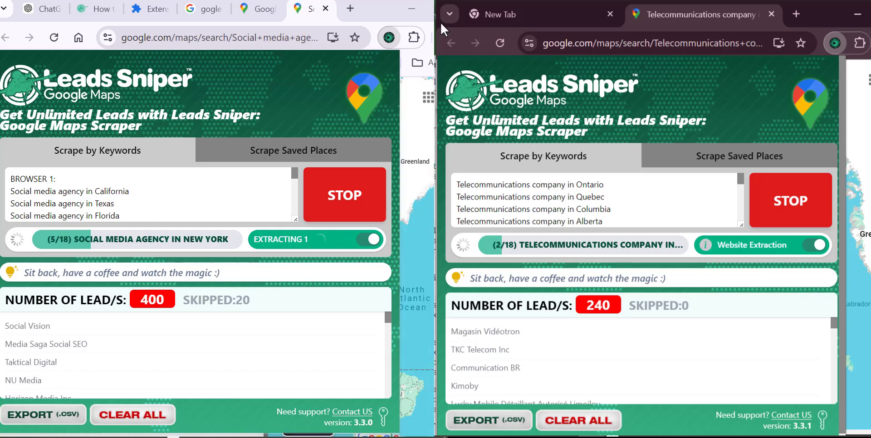
Export the social media agency leads from the first browser as CSV and open BROWSER-1_-(10-24-2024) in Excel
left_click(768, 20)
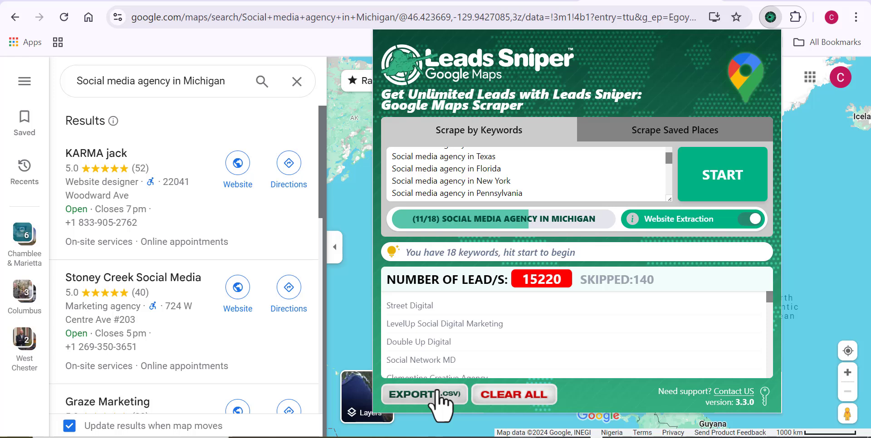
left_click(436, 394)
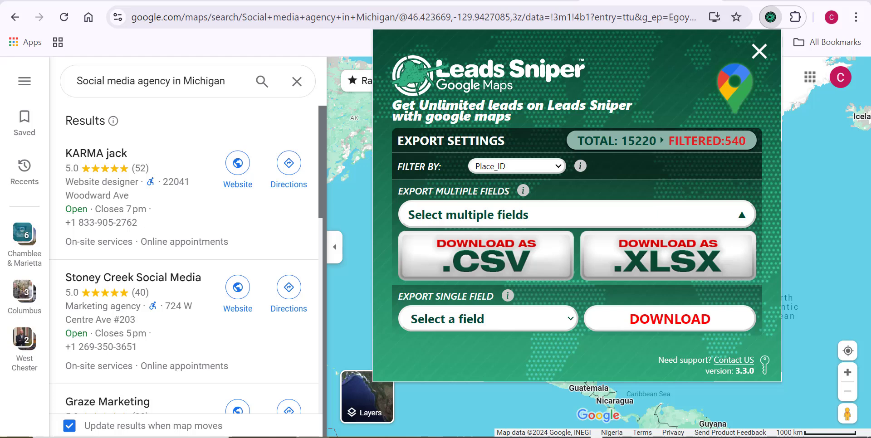
left_click(495, 270)
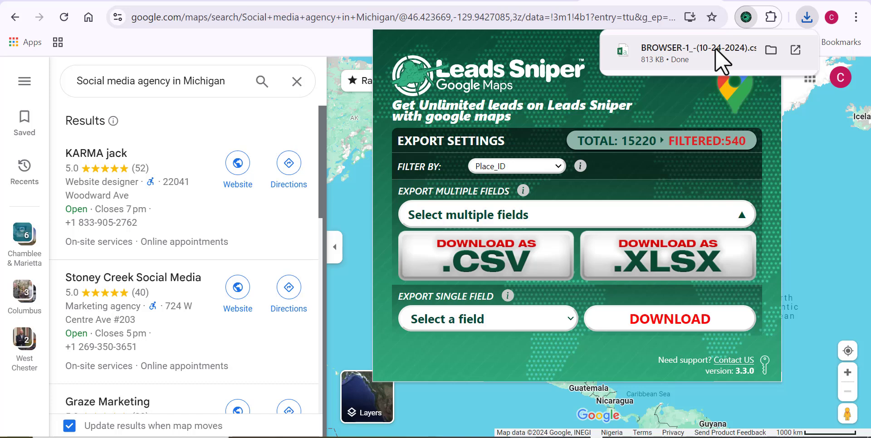
left_click(795, 50)
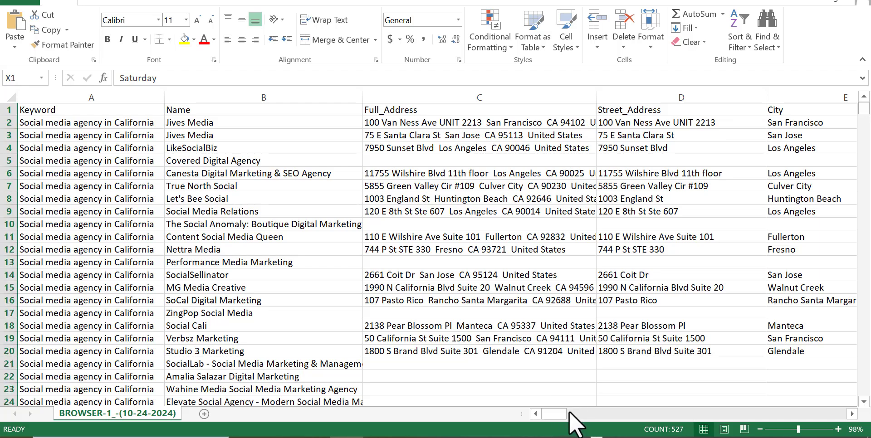
Examine the exported lead columns from the addresses through phone, email and website to the social media URLs
left_click_drag(569, 411, 609, 408)
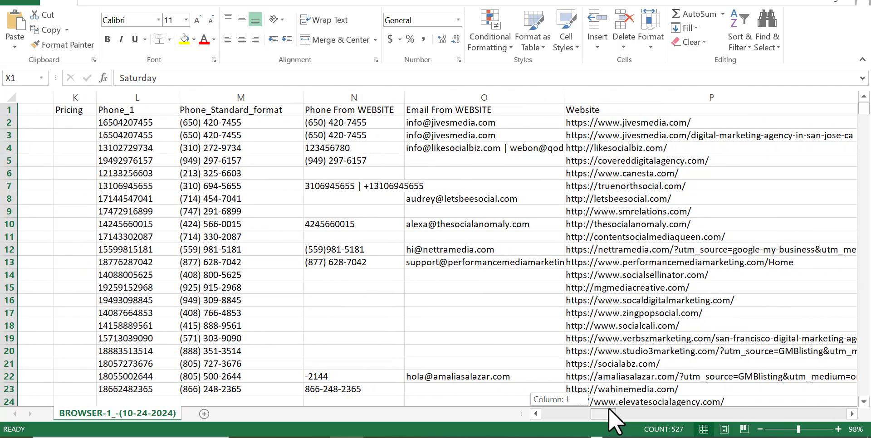
left_click_drag(608, 407, 652, 406)
left_click_drag(657, 404, 761, 410)
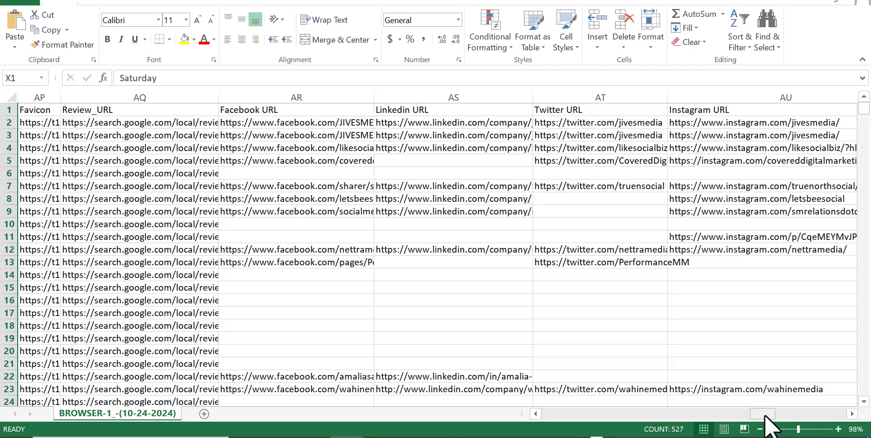
left_click_drag(767, 413, 772, 412)
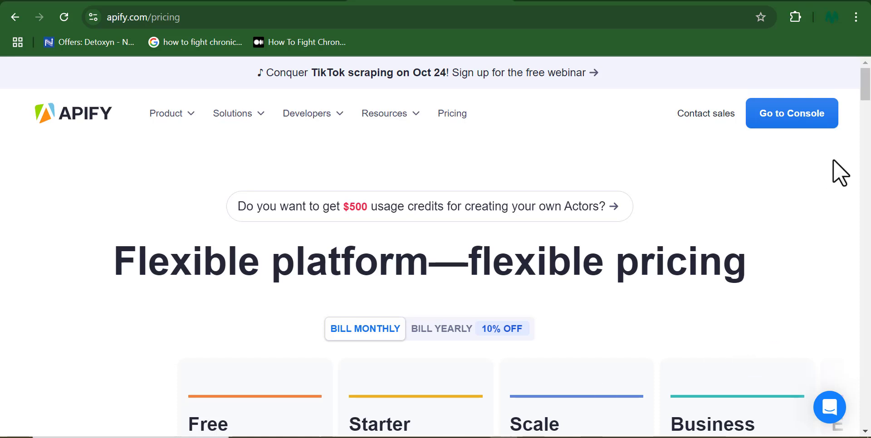
Switch to the Apify pricing page and compare the monthly plans from Free to Enterprise, including actor run and proxy rates
scroll(864, 93, "down", 3)
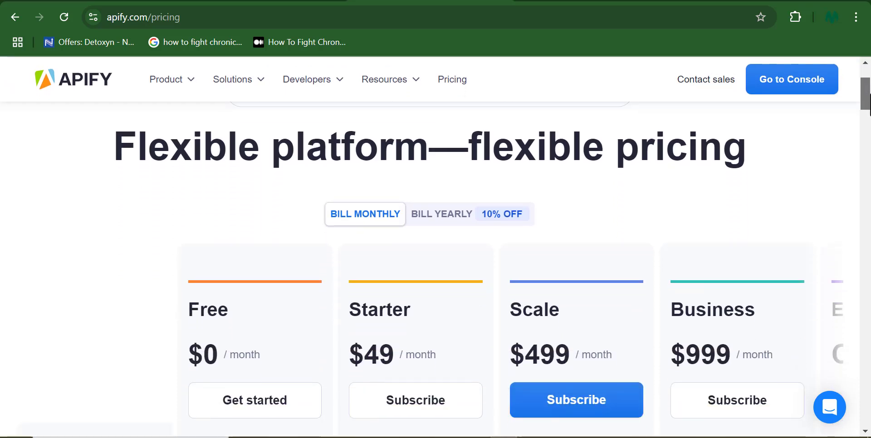
scroll(436, 250, "down", 2)
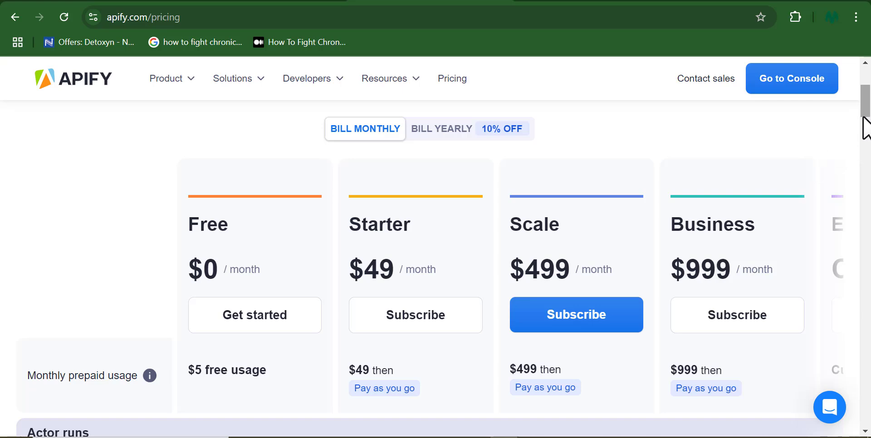
scroll(866, 129, "down", 8)
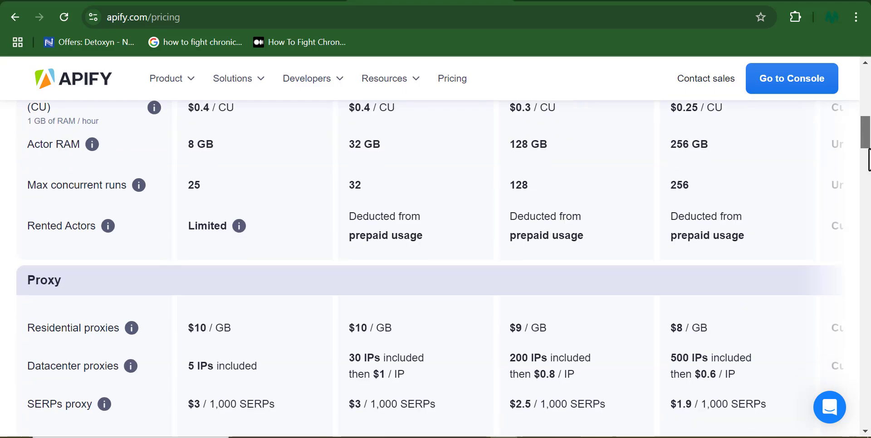
left_click_drag(869, 149, 868, 132)
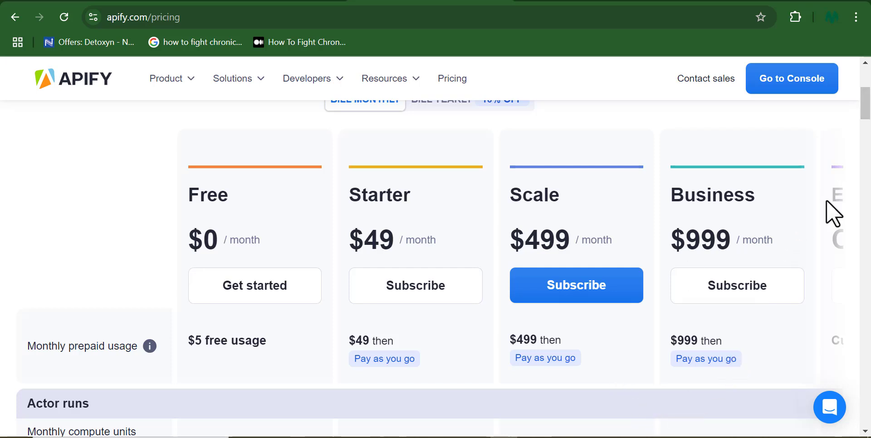
scroll(806, 213, "right", 1)
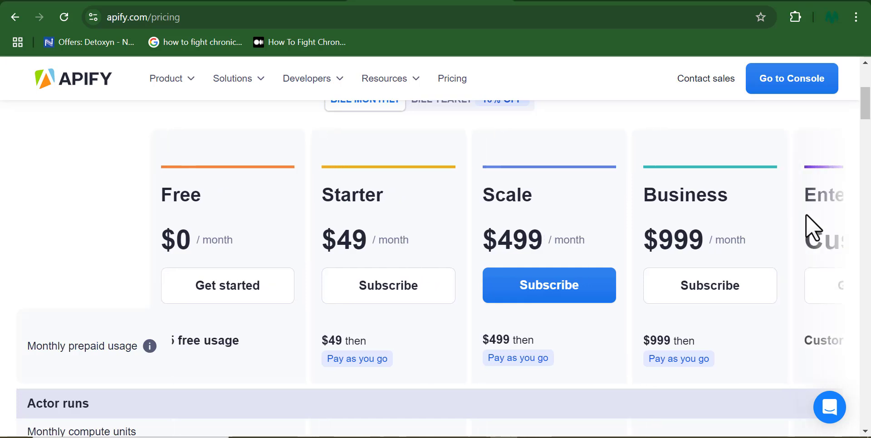
scroll(806, 215, "right", 3)
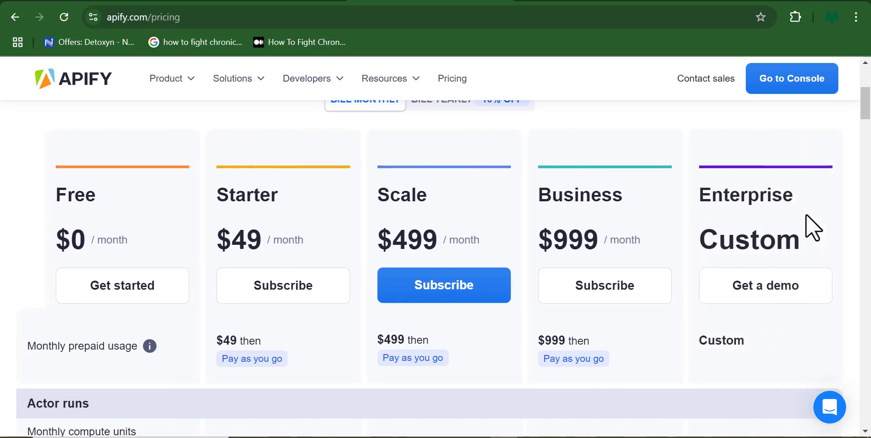
scroll(806, 213, "left", 1)
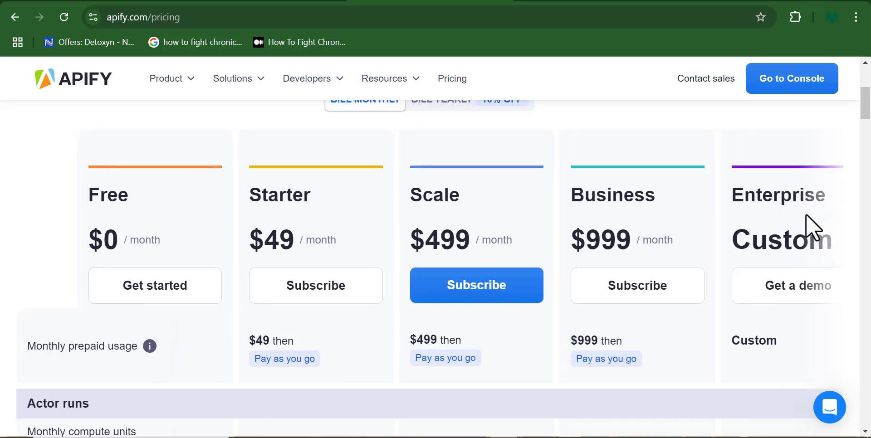
scroll(806, 213, "right", 1)
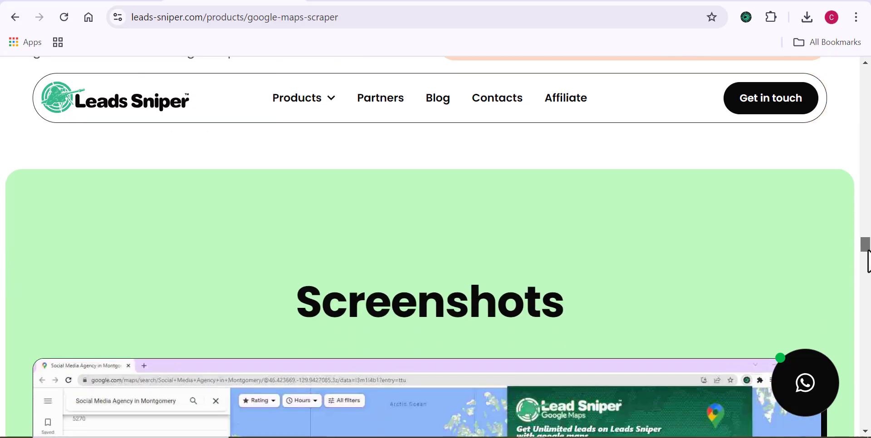
Review the Leads Sniper website, opening the Google Maps scraper product page and reading down to its free trial section
scroll(868, 272, "down", 6)
left_click_drag(867, 264, 867, 315)
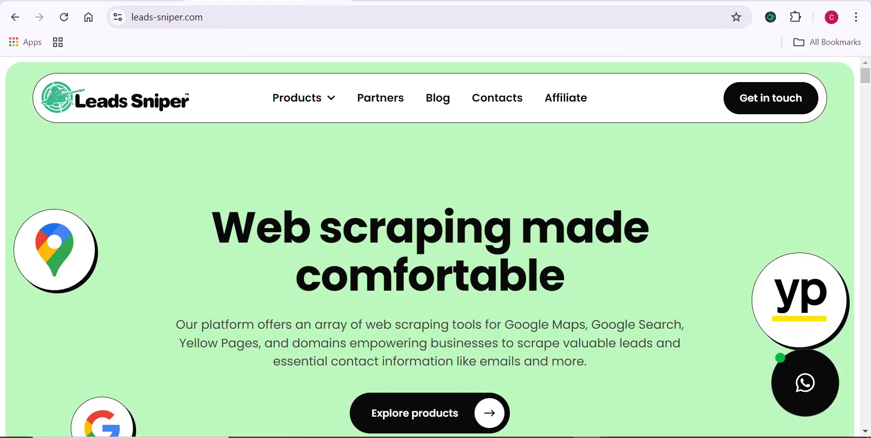
mouse_move(334, 98)
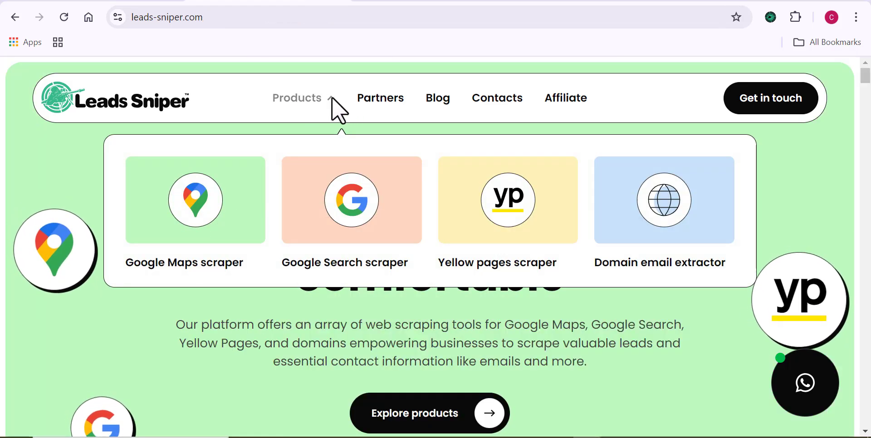
left_click(206, 217)
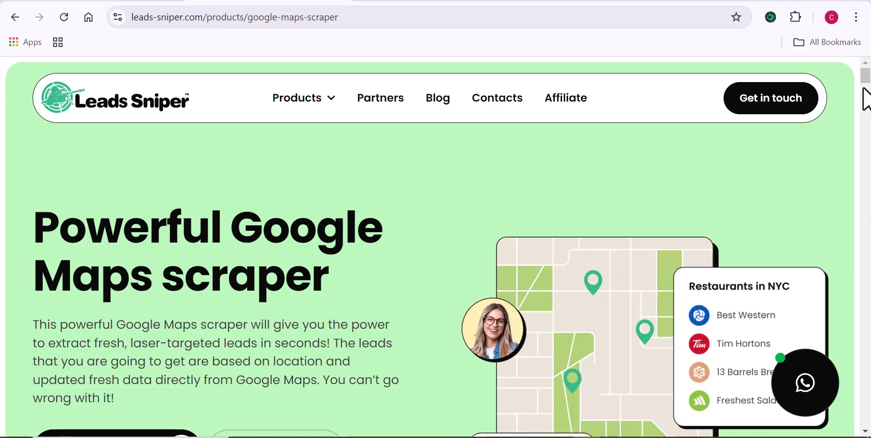
scroll(865, 91, "down", 2)
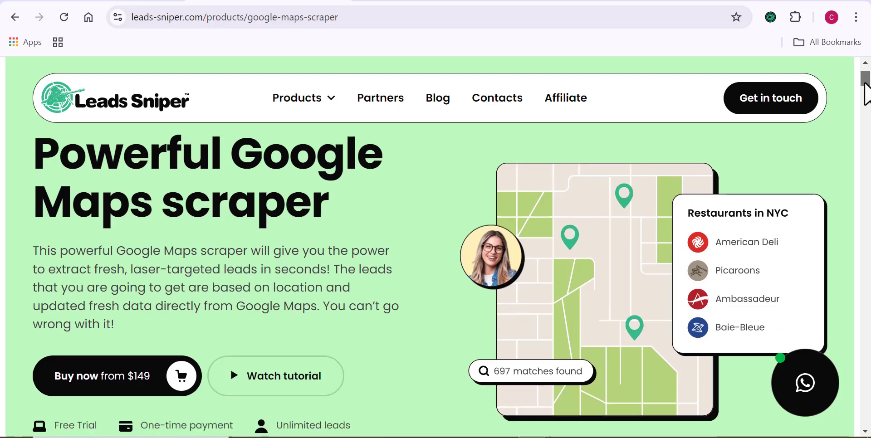
left_click_drag(867, 93, 864, 333)
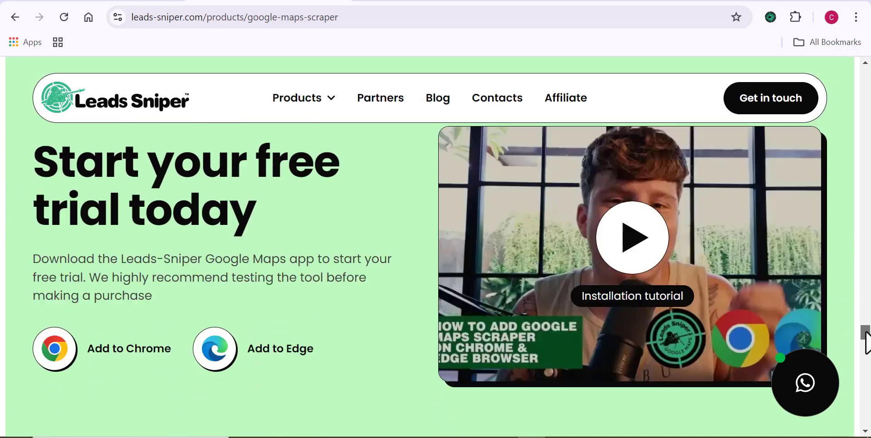